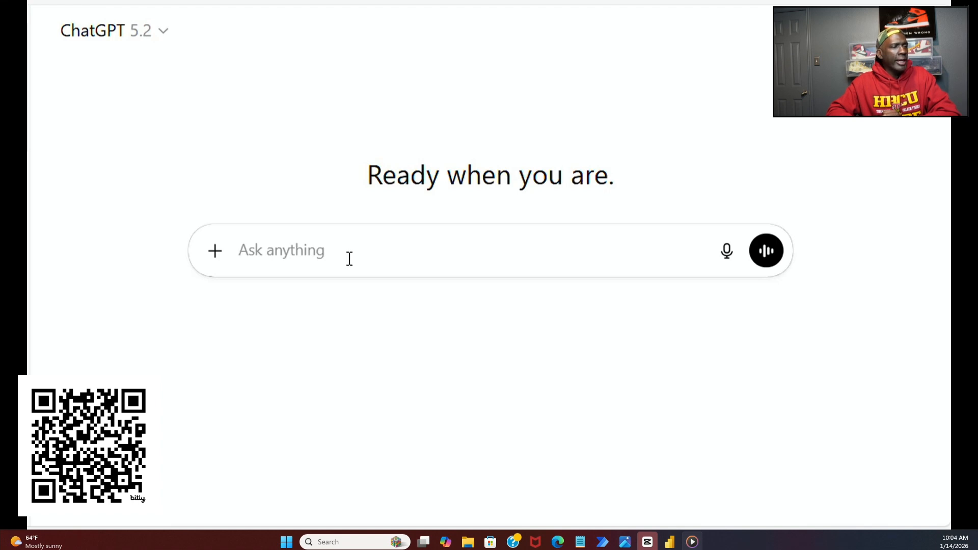
# Step: Ask which visuals can be created from the Power BI Retail table, pasting the column-list prompt and adding the missing space before Product D-Margin
pyautogui.hotkey('ctrl', 'v')
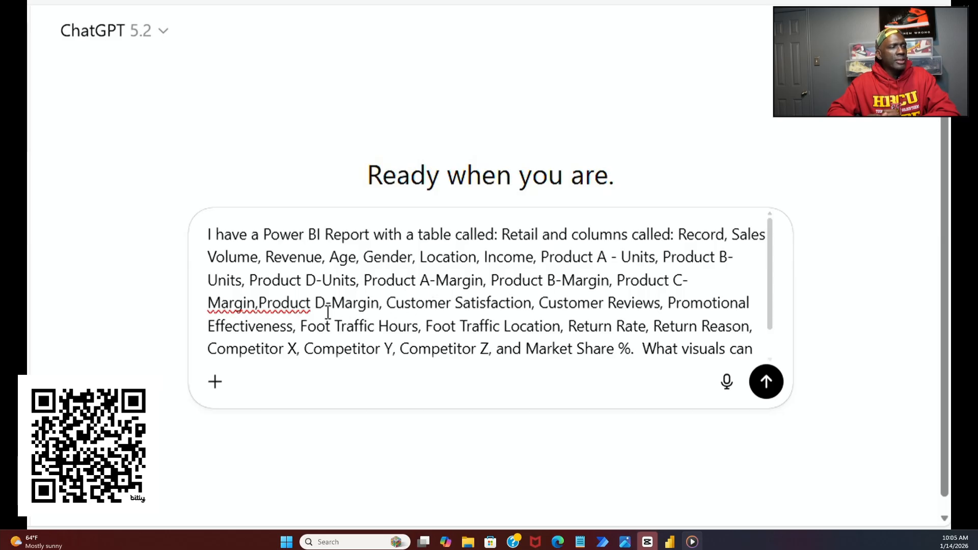
pyautogui.click(259, 302)
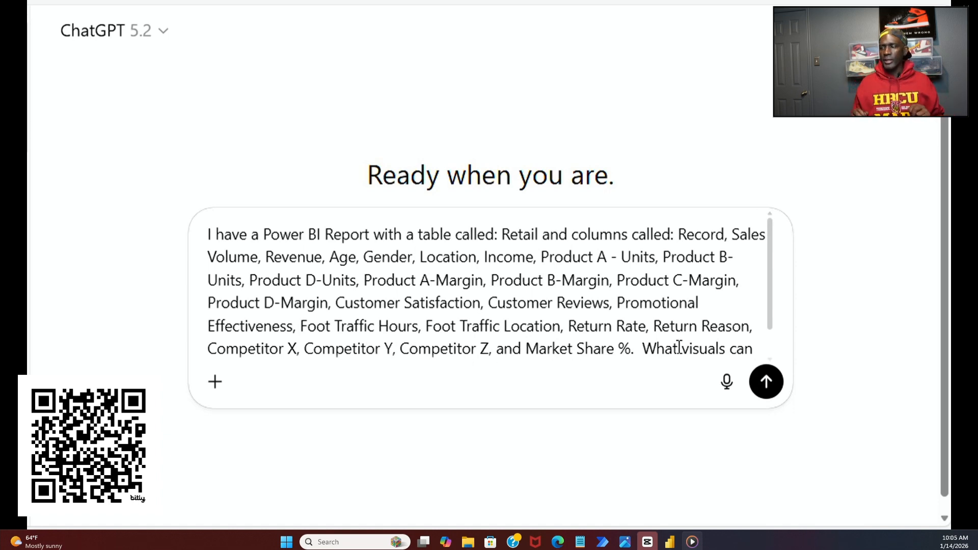
pyautogui.scroll(-1, 764, 341)
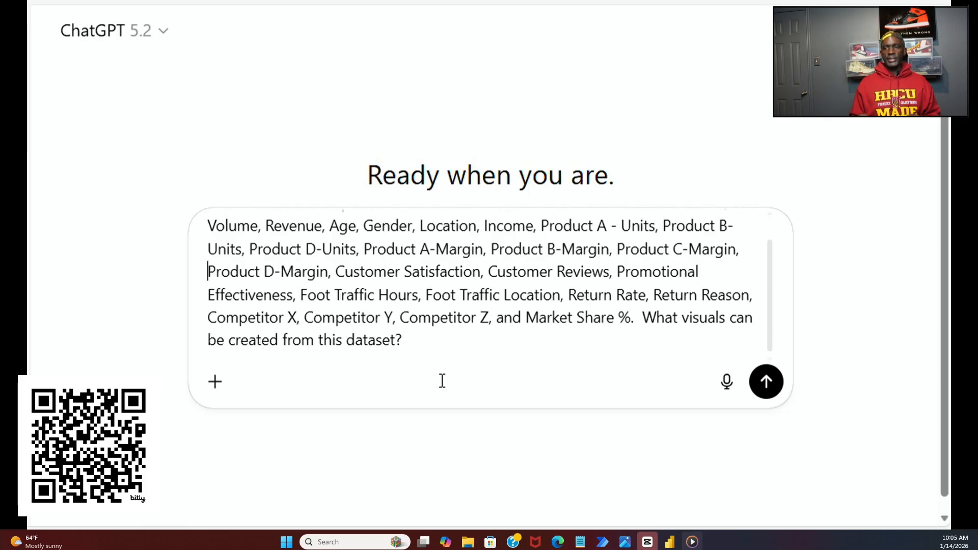
pyautogui.click(766, 382)
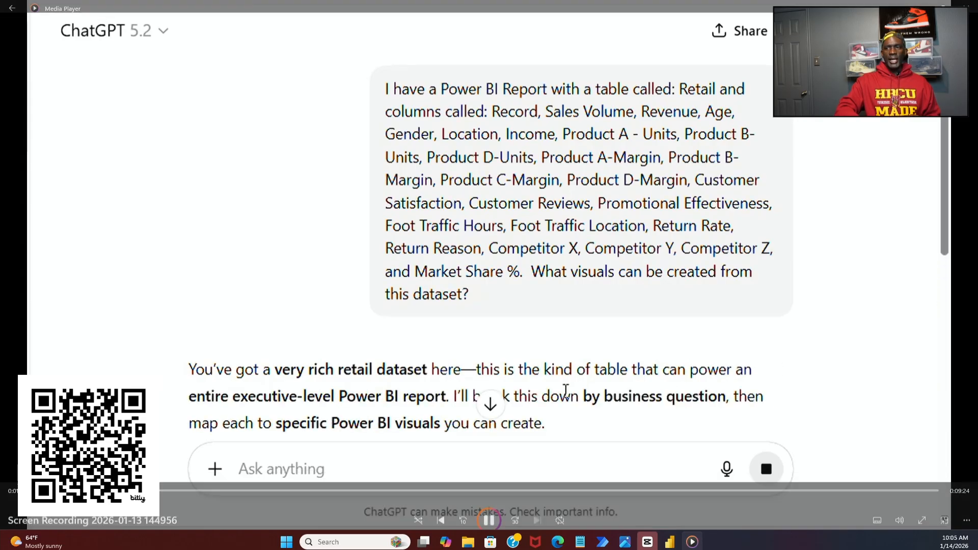
# Step: Review the suggested visuals and columns used for Sales & Revenue Performance and for Product Performance & Profitability
pyautogui.scroll(-2, 567, 393)
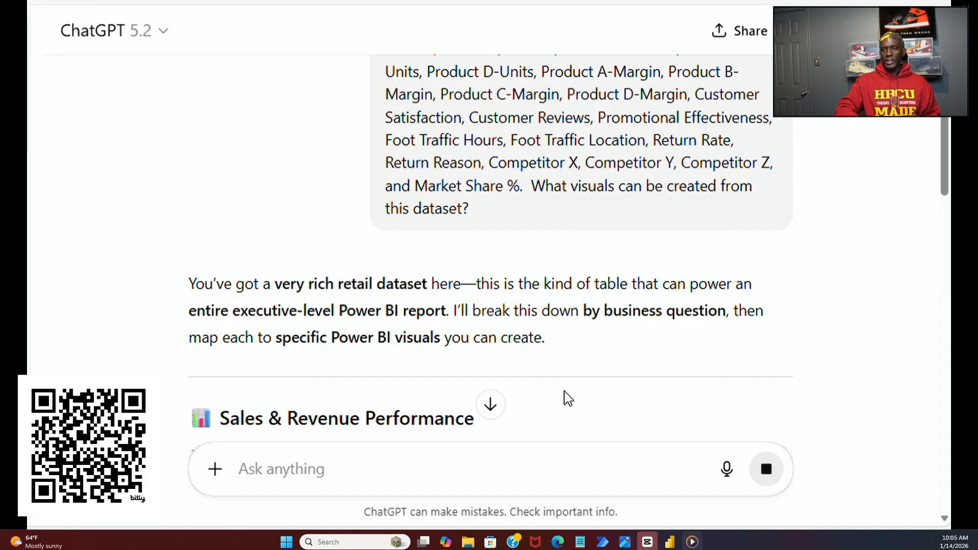
pyautogui.scroll(-2, 567, 399)
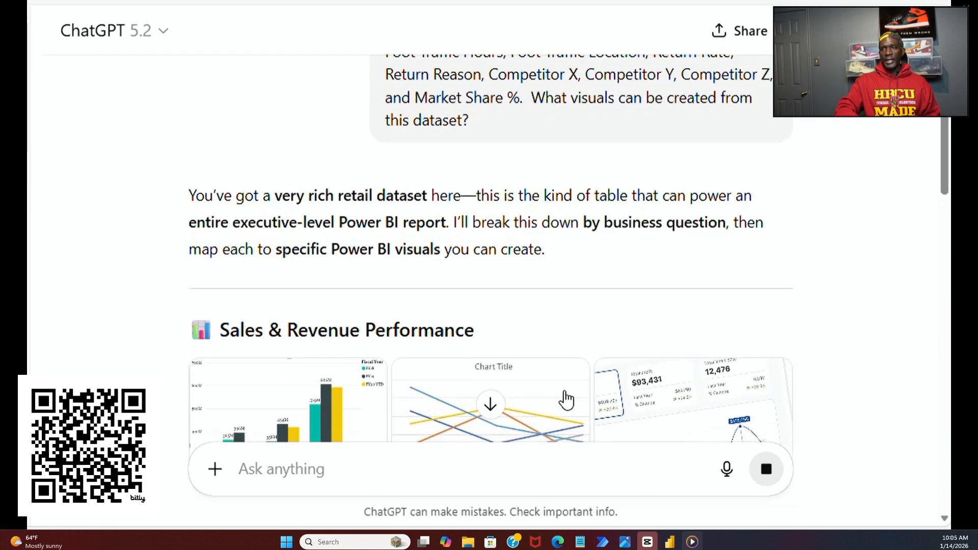
pyautogui.scroll(-8, 568, 398)
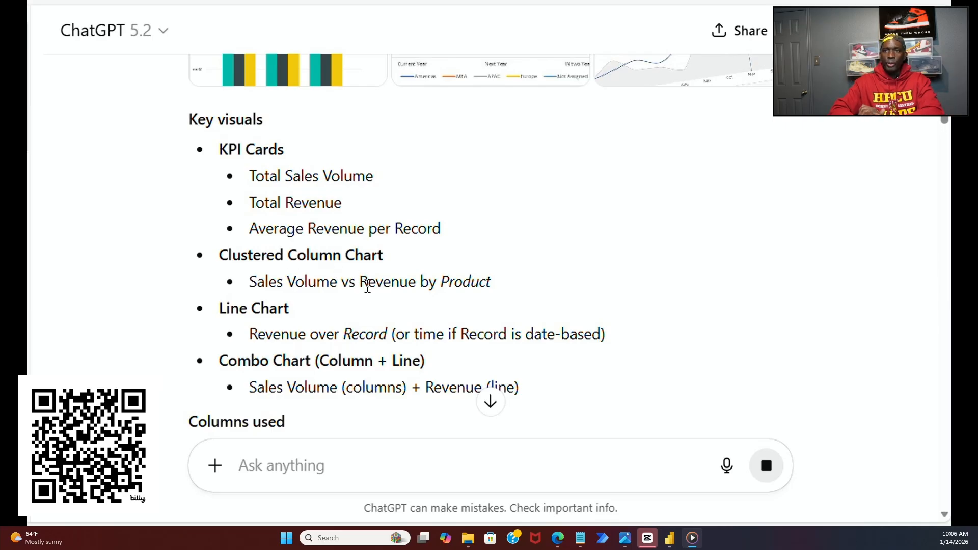
pyautogui.scroll(-3, 314, 325)
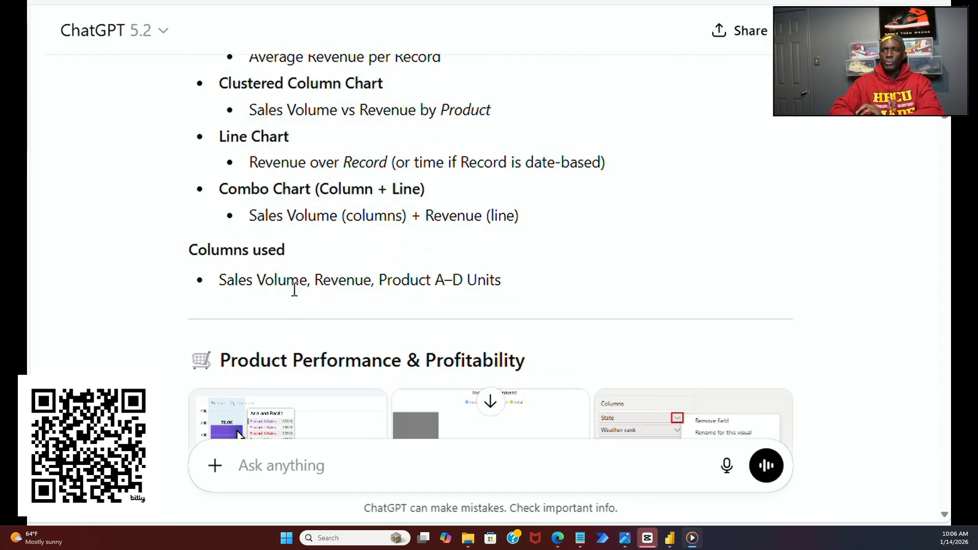
pyautogui.scroll(-3, 328, 301)
pyautogui.scroll(-3, 330, 302)
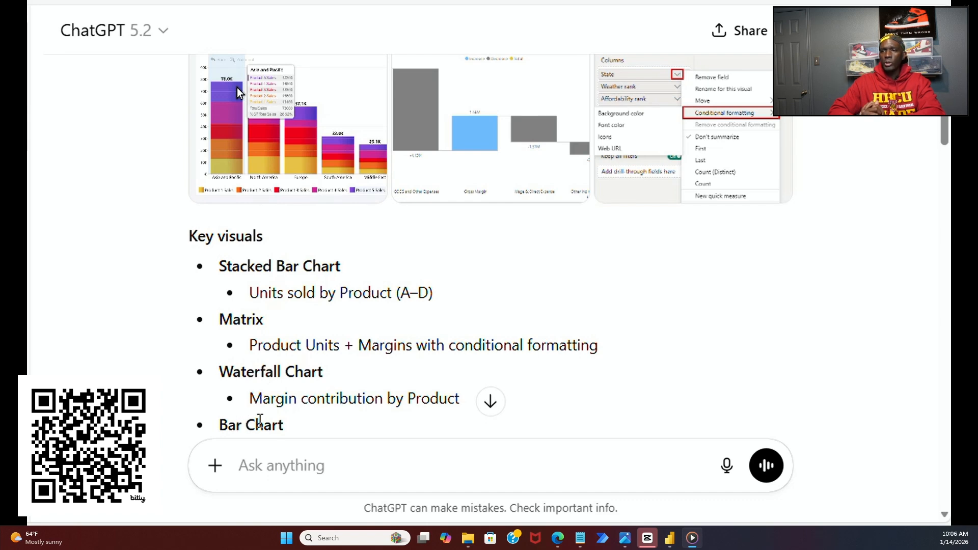
pyautogui.scroll(-2, 234, 417)
pyautogui.scroll(-2, 234, 417)
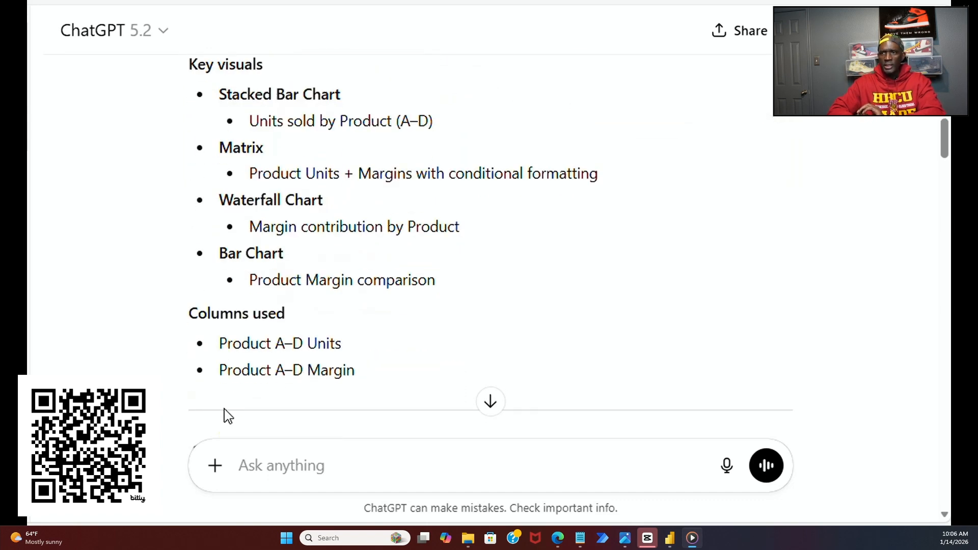
# Step: Read the visual suggestions for Customer Demographics & Segmentation and for Geographic & Location Insights
pyautogui.scroll(-6, 229, 385)
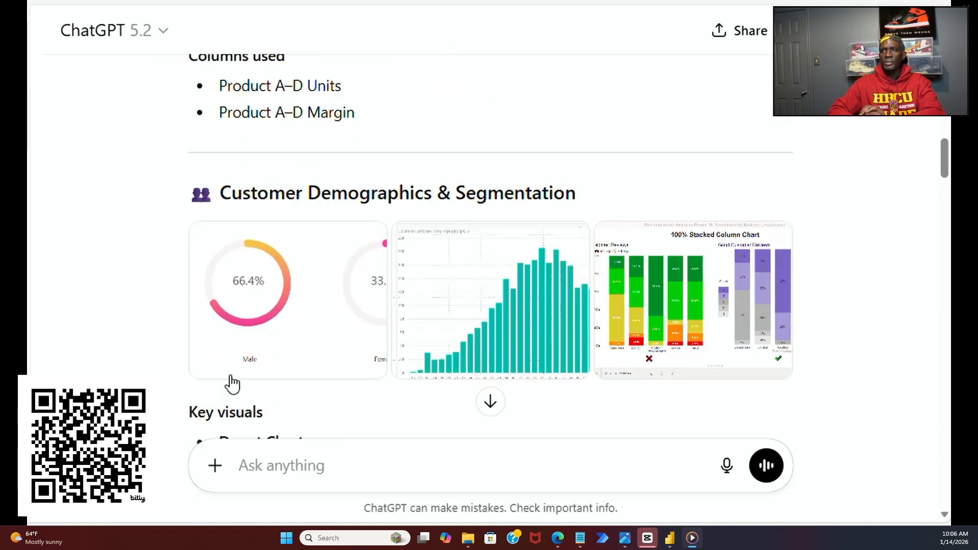
pyautogui.scroll(-4, 296, 338)
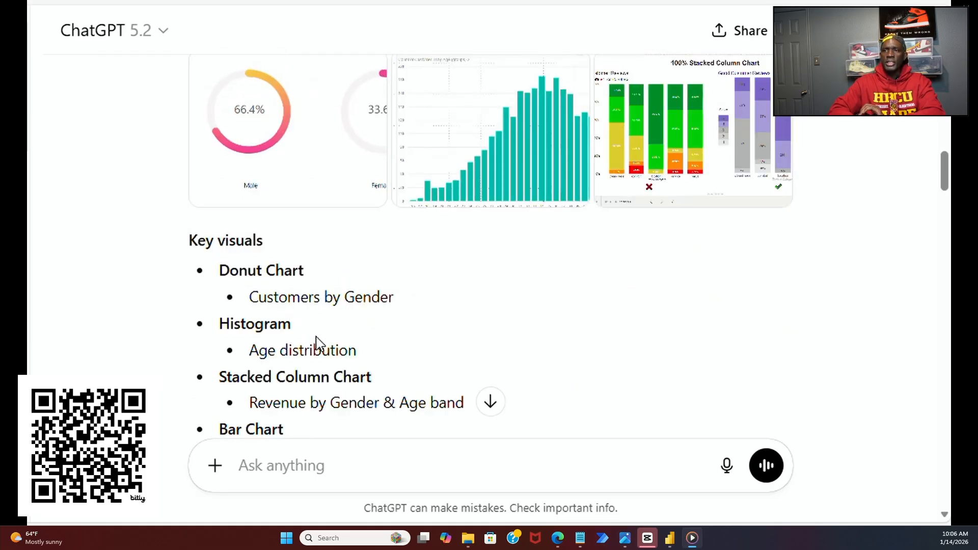
pyautogui.scroll(-2, 315, 342)
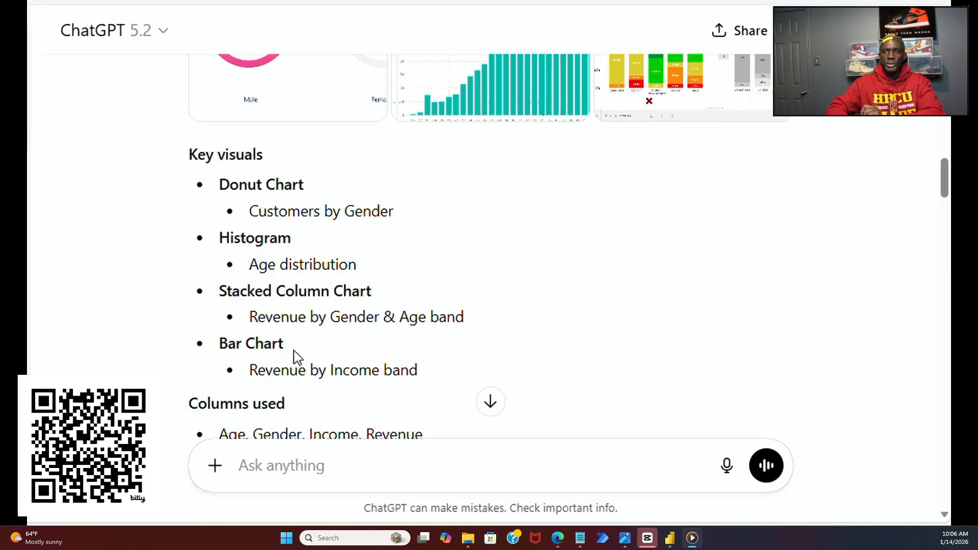
pyautogui.scroll(-3, 294, 374)
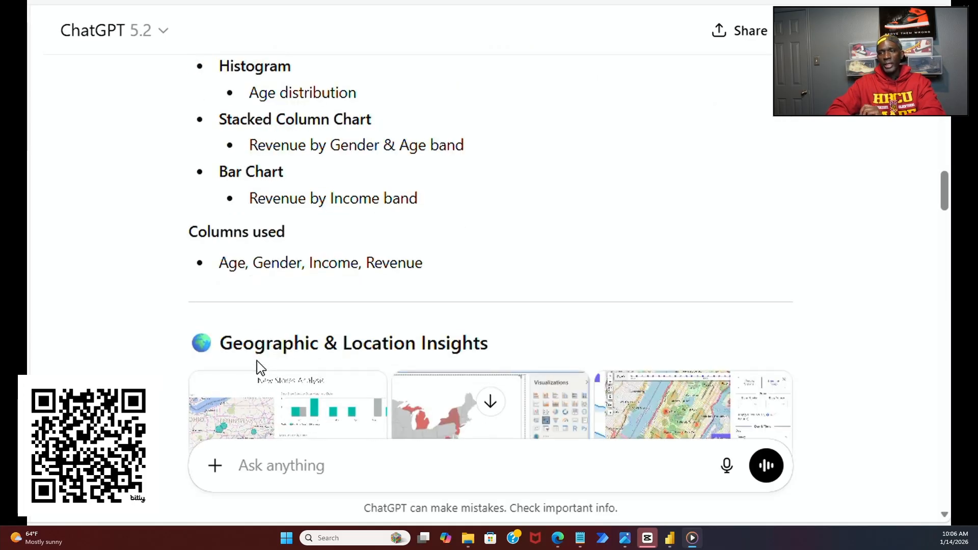
pyautogui.scroll(-3, 261, 366)
pyautogui.scroll(-3, 259, 364)
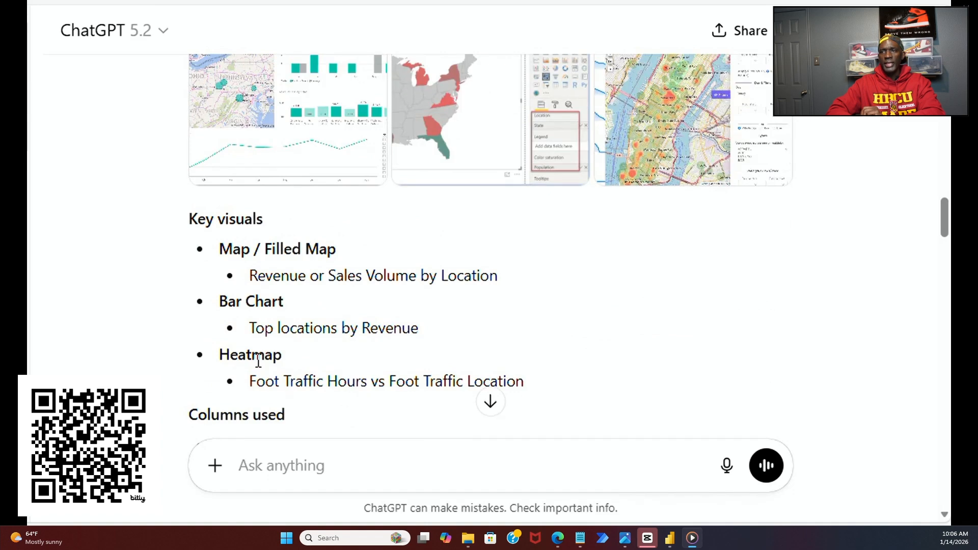
pyautogui.scroll(-3, 258, 361)
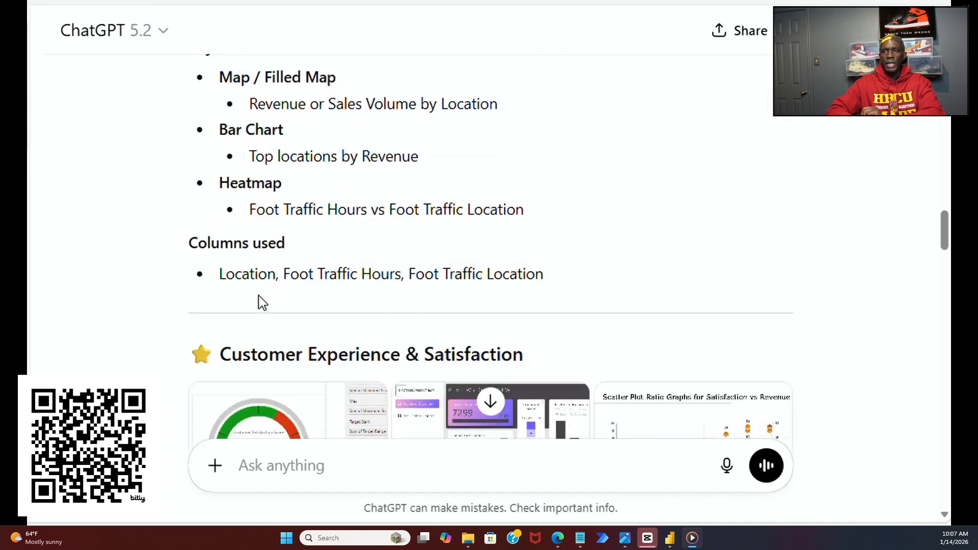
# Step: Examine the recommended visuals for Customer Experience & Satisfaction and for Returns & Quality Analysis
pyautogui.scroll(-2, 261, 301)
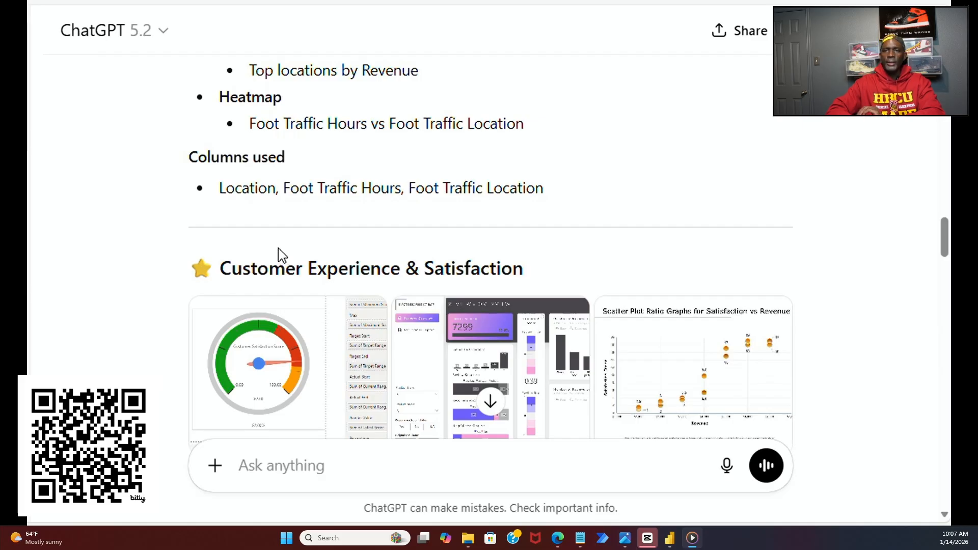
pyautogui.scroll(-4, 280, 242)
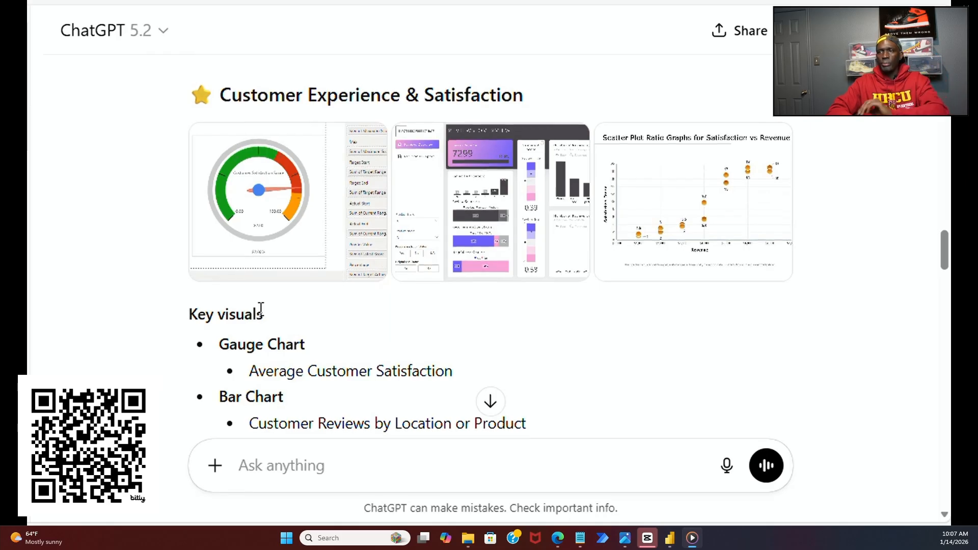
pyautogui.scroll(-4, 260, 309)
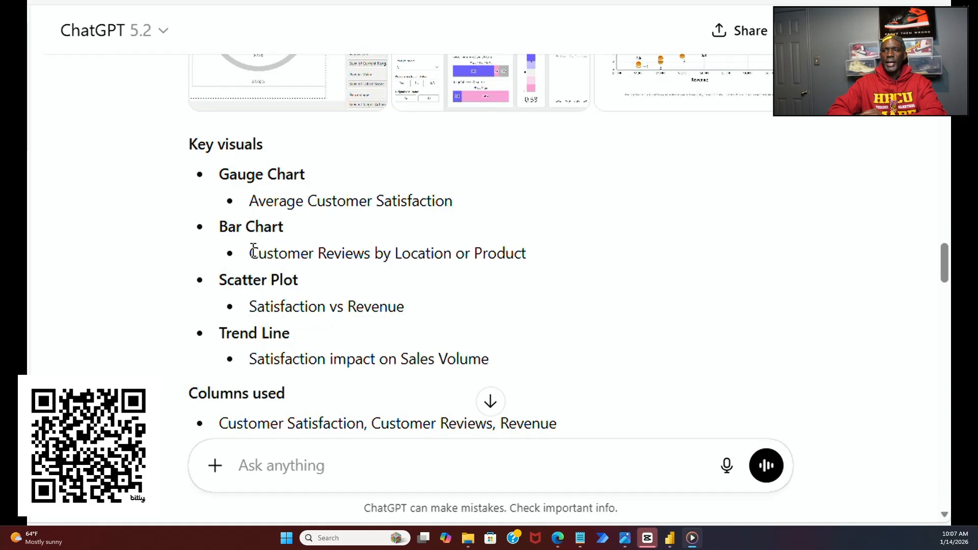
pyautogui.scroll(-7, 246, 277)
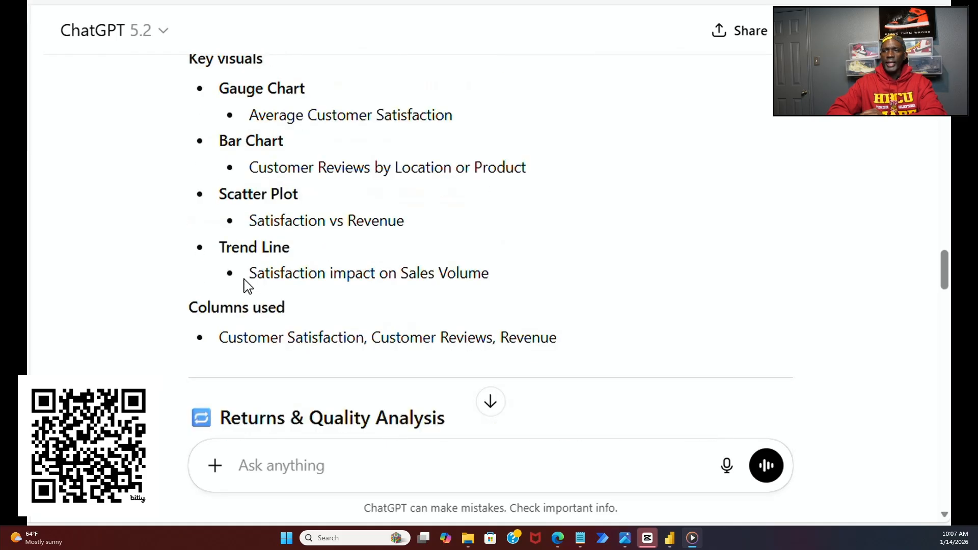
pyautogui.scroll(-5, 246, 286)
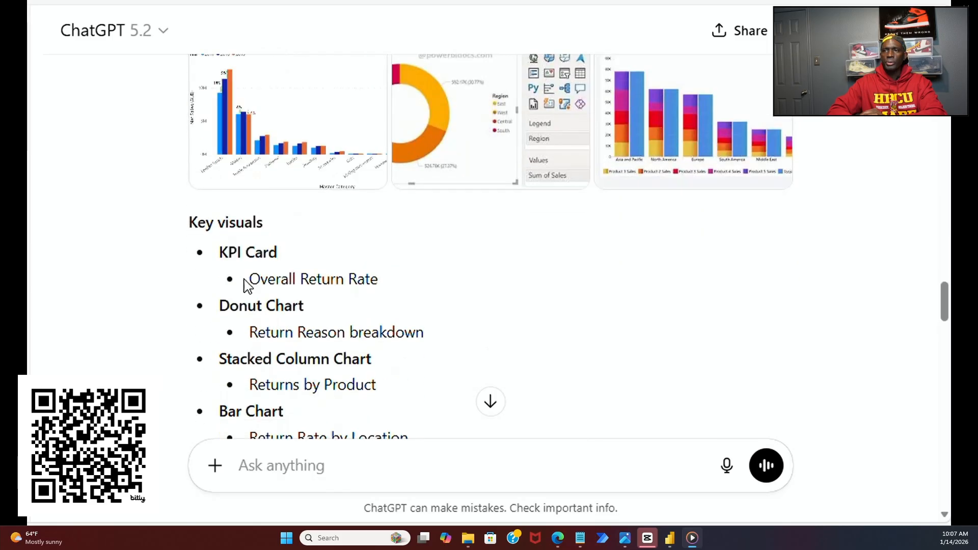
pyautogui.scroll(-3, 246, 285)
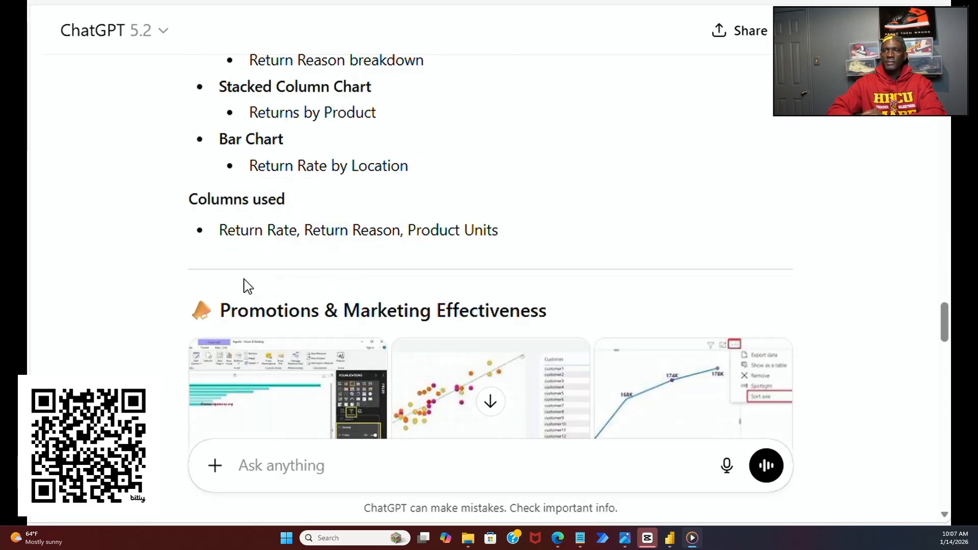
pyautogui.scroll(-3, 247, 286)
pyautogui.scroll(3, 247, 286)
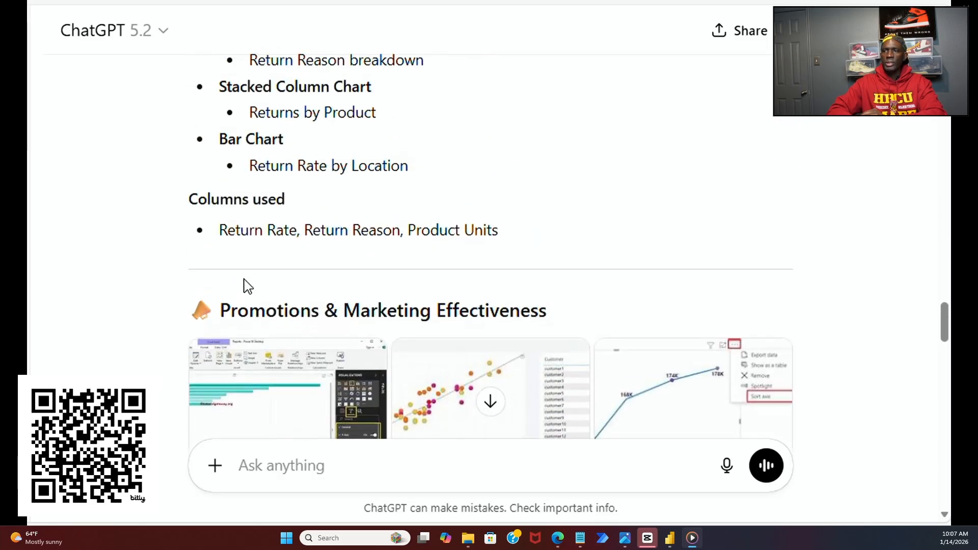
# Step: Go through the suggested visuals for Promotions & Marketing Effectiveness and for Competitive & Market Analysis
pyautogui.scroll(-3, 246, 285)
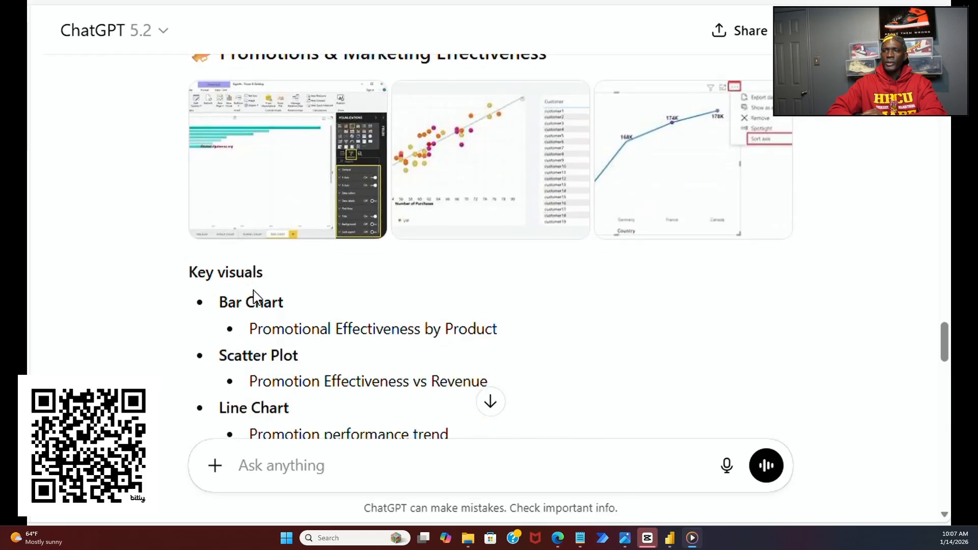
pyautogui.scroll(-1, 255, 300)
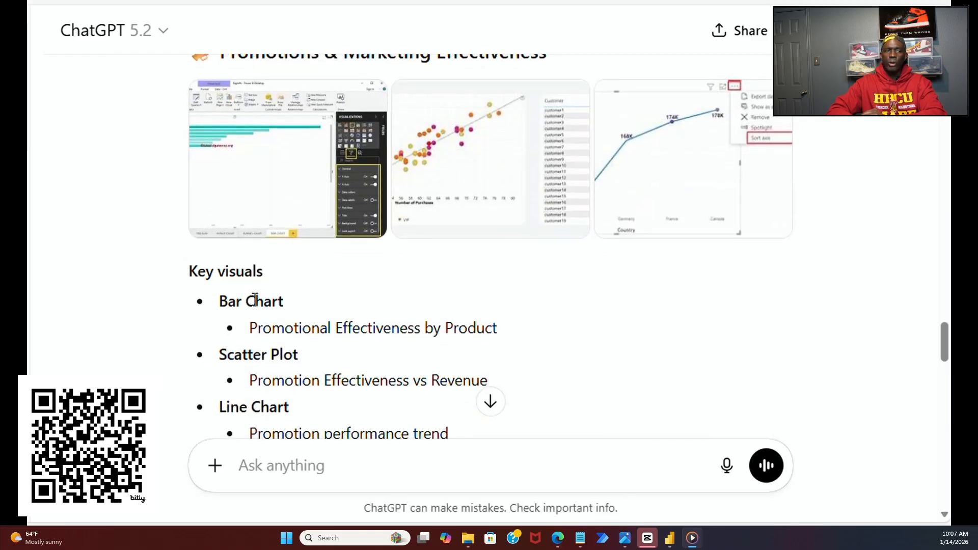
pyautogui.scroll(-3, 255, 300)
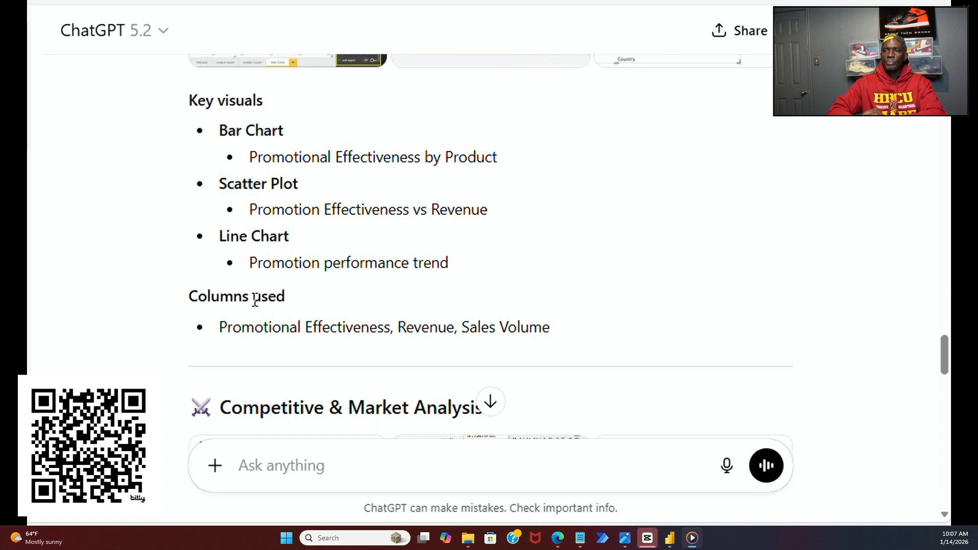
pyautogui.scroll(-5, 256, 300)
pyautogui.scroll(-3, 255, 308)
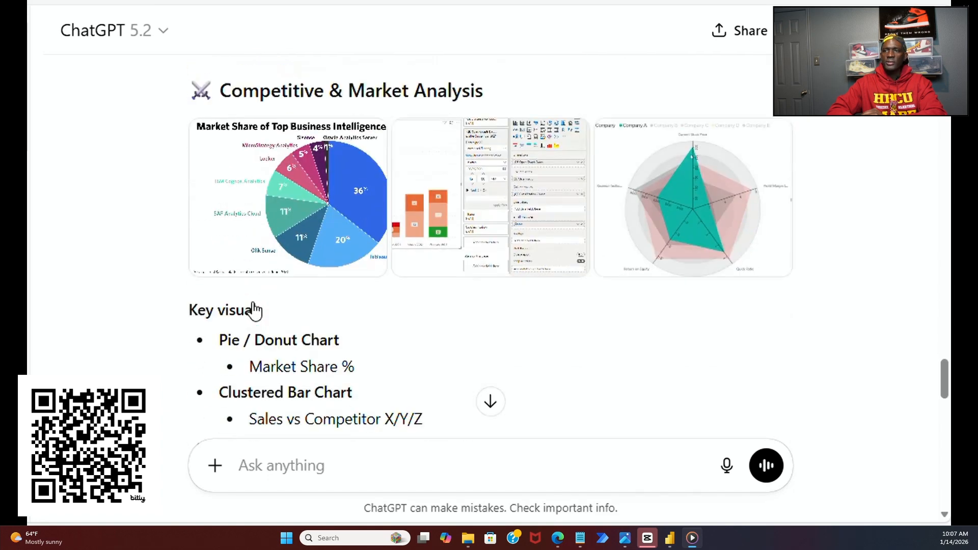
pyautogui.scroll(-3, 254, 301)
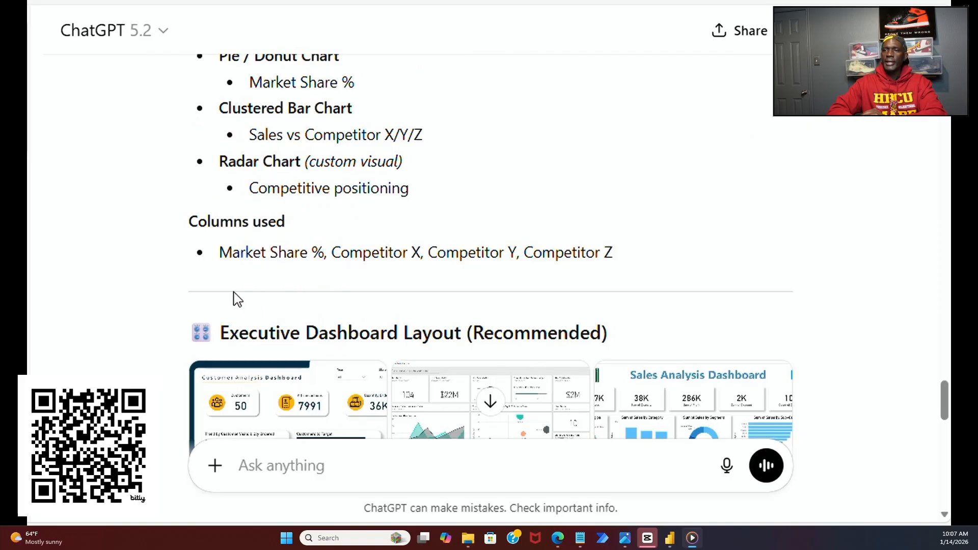
# Step: Review the recommended executive dashboard layout, advanced Power BI enhancements and closing offers, and return to the earlier sections of the answer
pyautogui.scroll(-3, 237, 300)
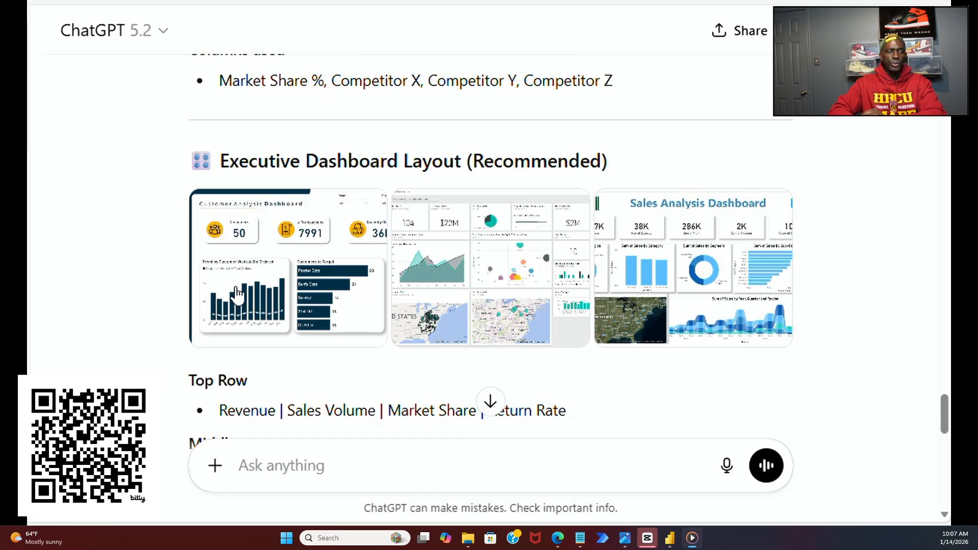
pyautogui.scroll(-2, 597, 255)
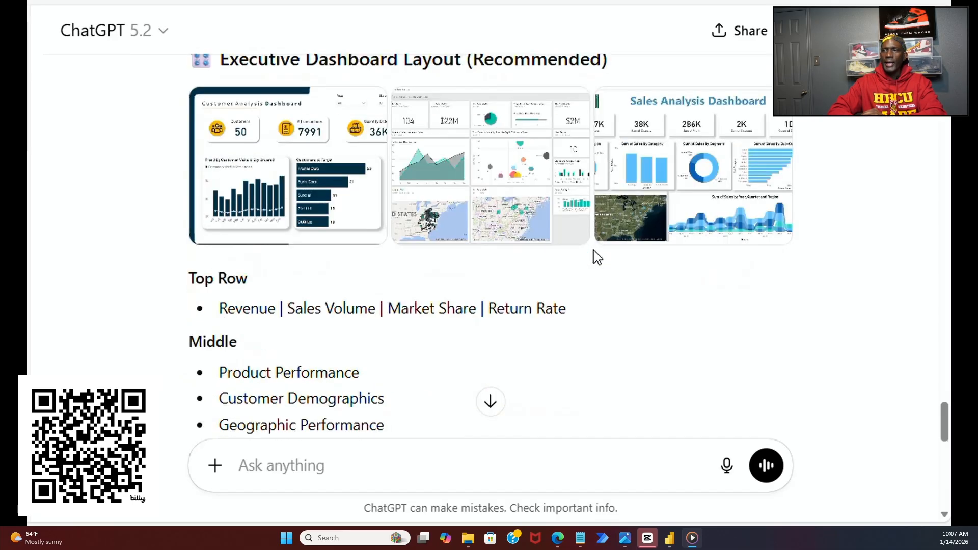
pyautogui.scroll(-3, 594, 256)
pyautogui.scroll(-3, 586, 256)
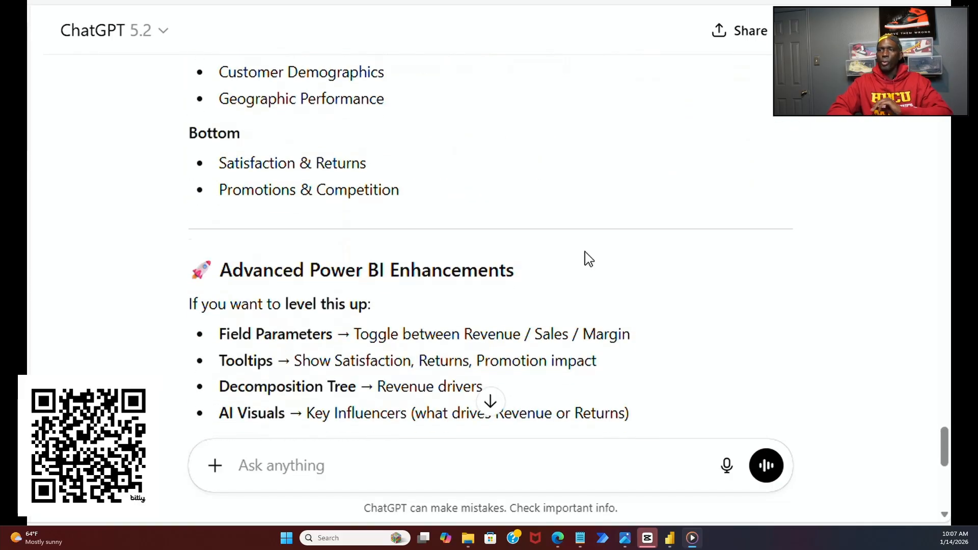
pyautogui.scroll(-2, 586, 257)
pyautogui.scroll(-3, 585, 254)
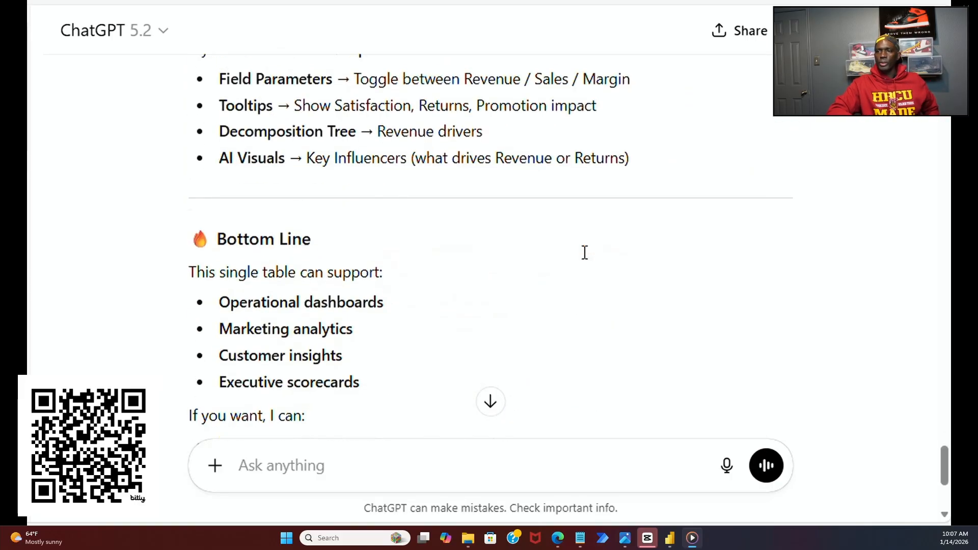
pyautogui.scroll(-5, 584, 252)
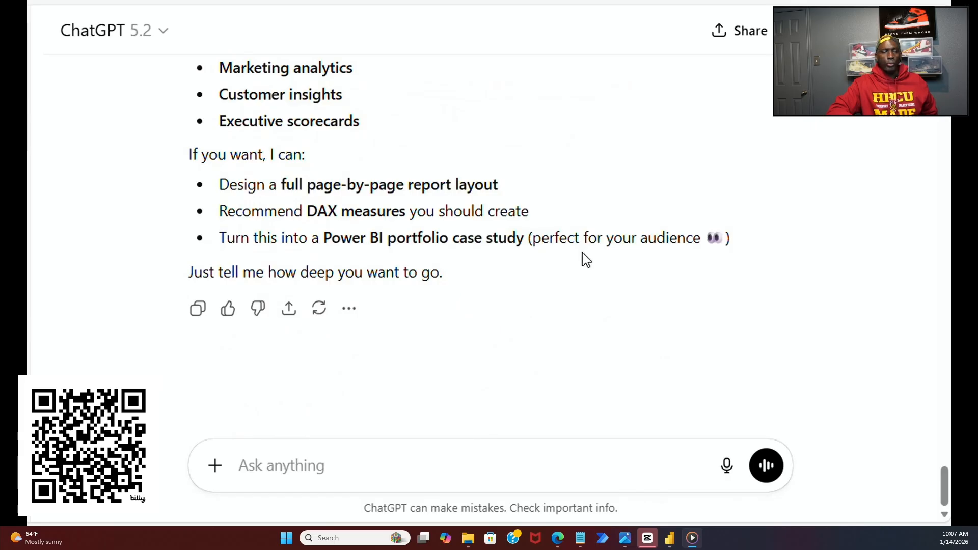
pyautogui.scroll(3, 586, 259)
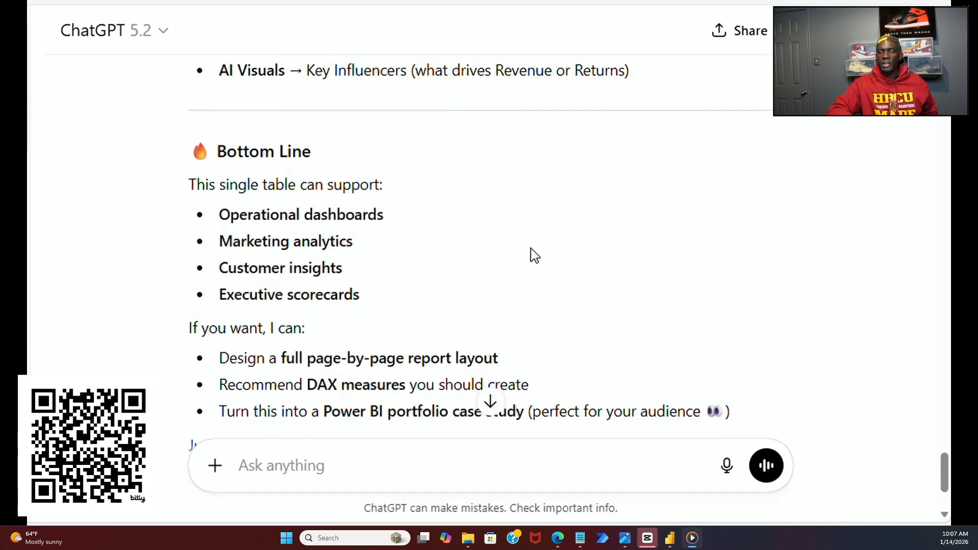
pyautogui.scroll(20, 533, 255)
pyautogui.scroll(20, 534, 255)
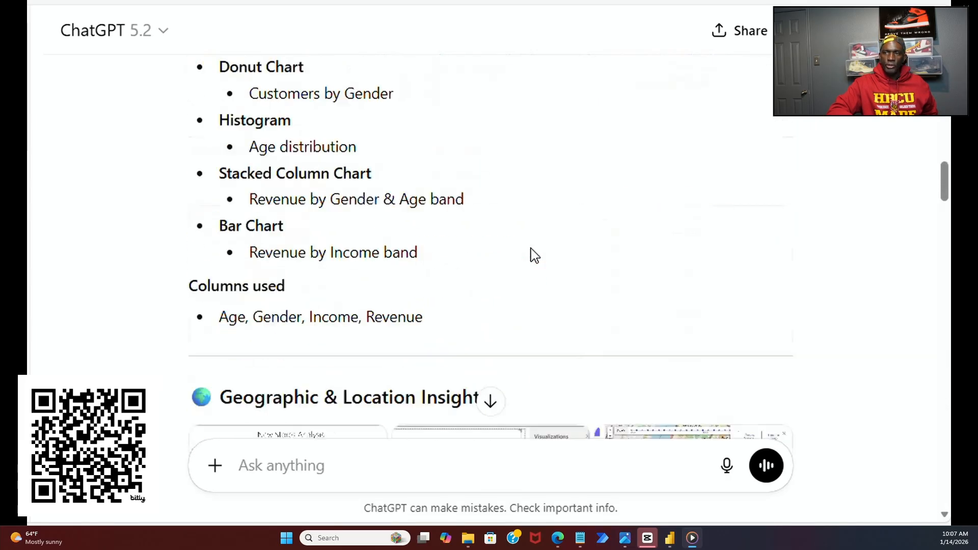
# Step: Return to the original prompt and reread the suggested visuals for Sales & Revenue Performance and Product Performance & Profitability
pyautogui.scroll(1, 534, 255)
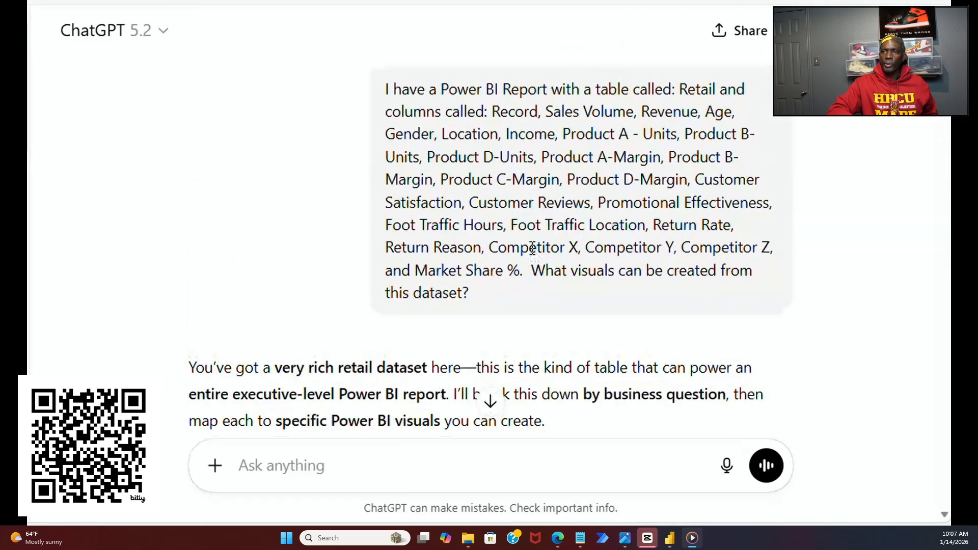
pyautogui.scroll(-12, 533, 248)
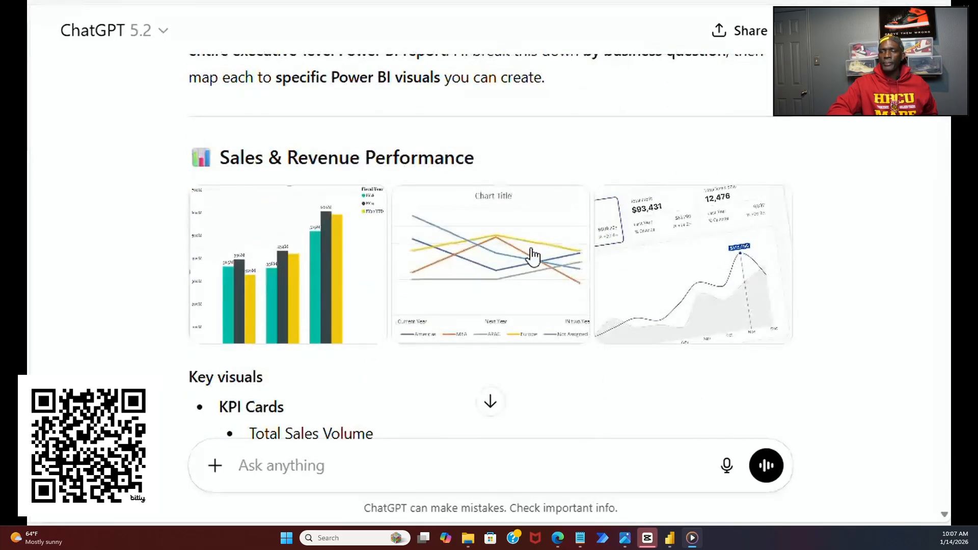
pyautogui.scroll(-8, 533, 280)
pyautogui.scroll(-7, 530, 272)
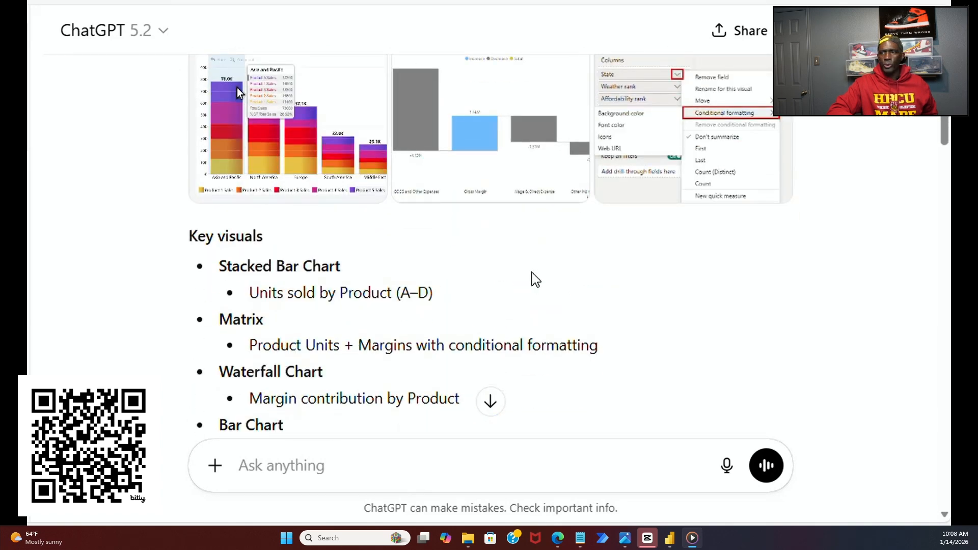
pyautogui.scroll(2, 531, 279)
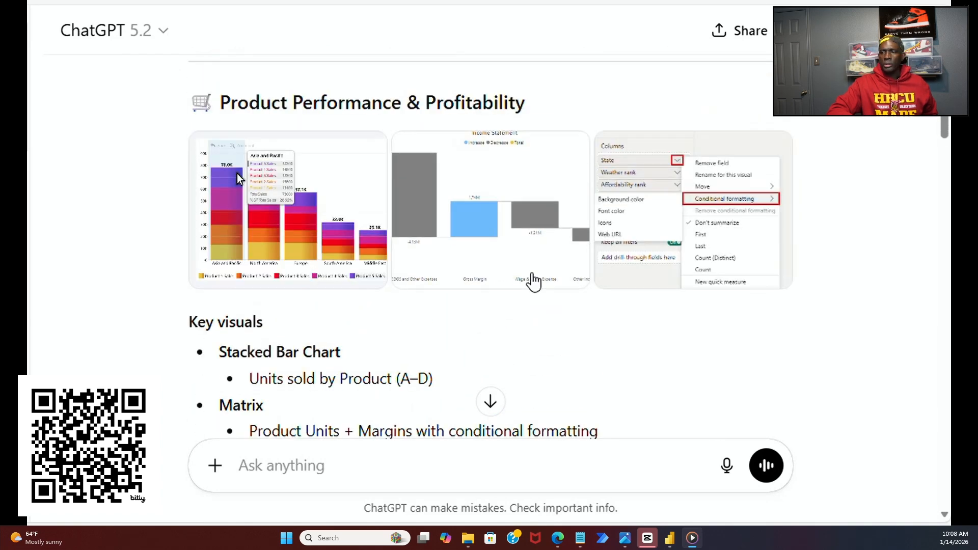
pyautogui.moveTo(300, 334)
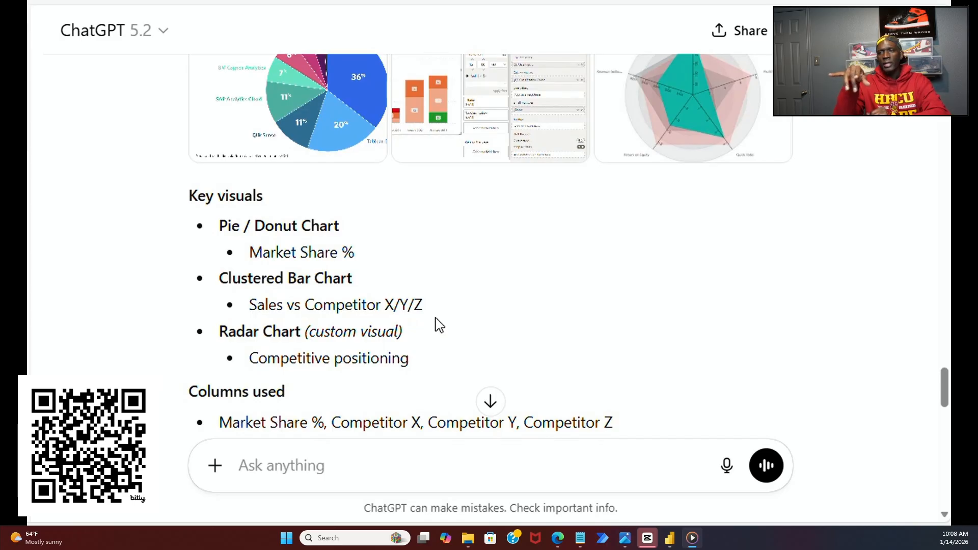
# Step: Enlarge the Retail Analysis Sample image under the recommended Executive Dashboard Layout, examine its visuals, and close it
pyautogui.scroll(-6, 439, 325)
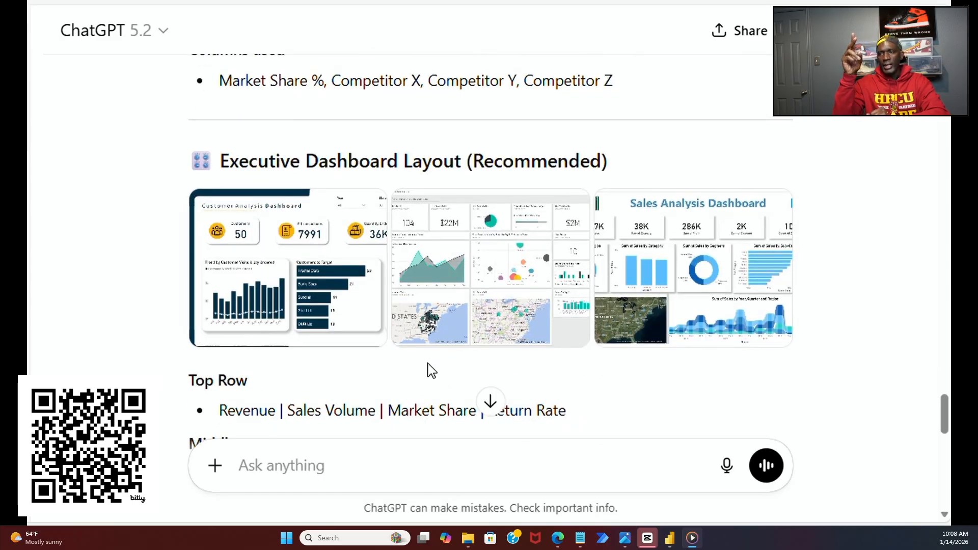
pyautogui.click(459, 300)
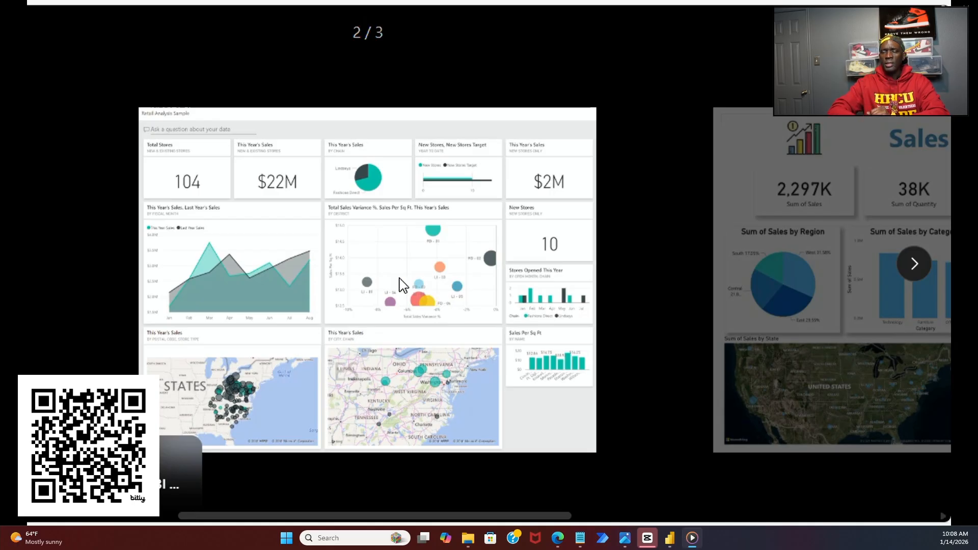
pyautogui.moveTo(317, 241)
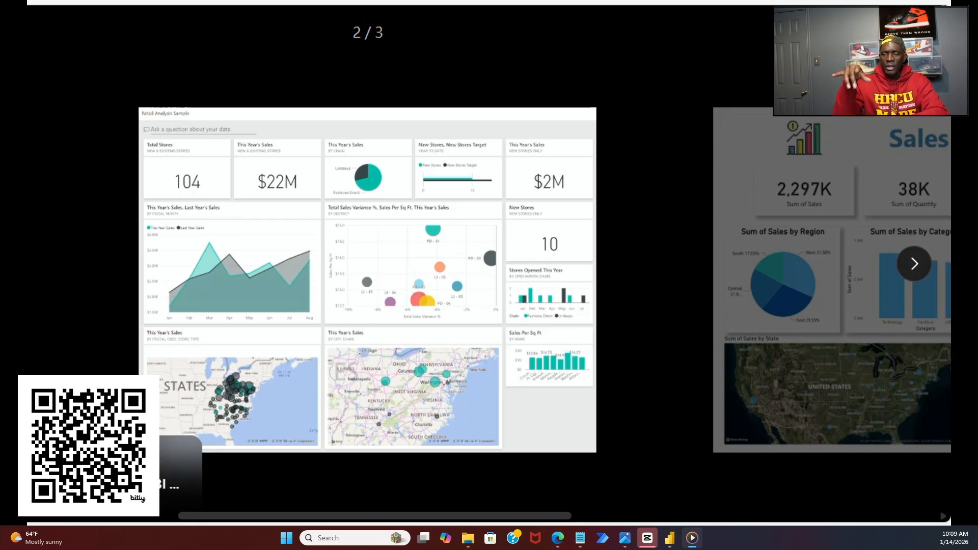
pyautogui.click(120, 134)
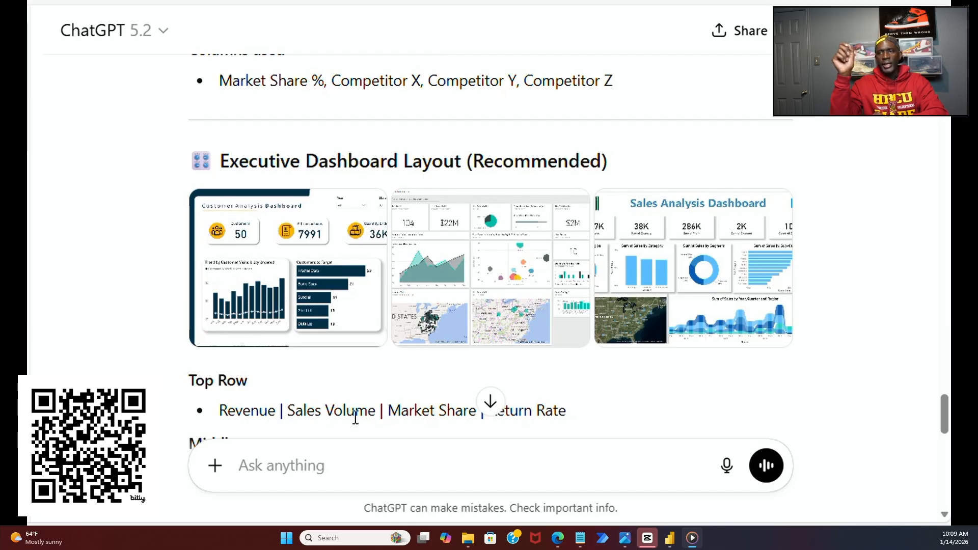
# Step: Read which content the recommended layout assigns to the top row, middle and bottom, and glance at the advanced Power BI enhancements
pyautogui.scroll(-3, 403, 402)
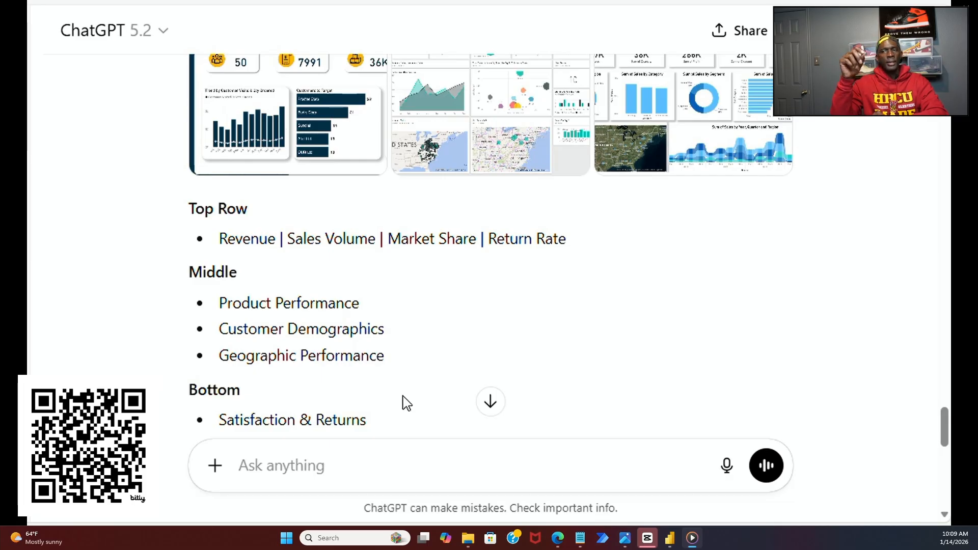
pyautogui.scroll(-4, 406, 403)
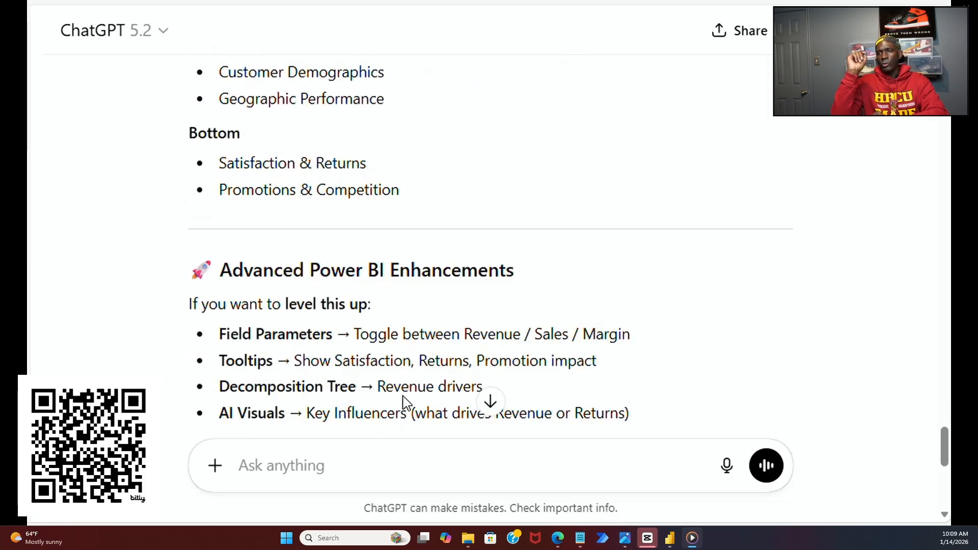
pyautogui.scroll(3, 405, 403)
pyautogui.scroll(2, 406, 402)
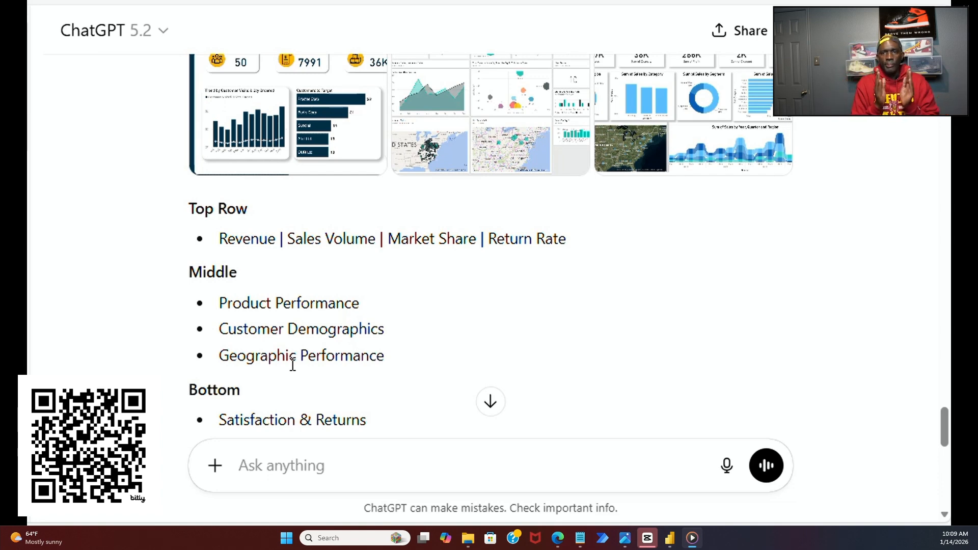
# Step: Enlarge the Customer Analysis Dashboard example, browse all three sample dashboards forward and back, and close the image viewer
pyautogui.scroll(2, 293, 364)
pyautogui.click(304, 223)
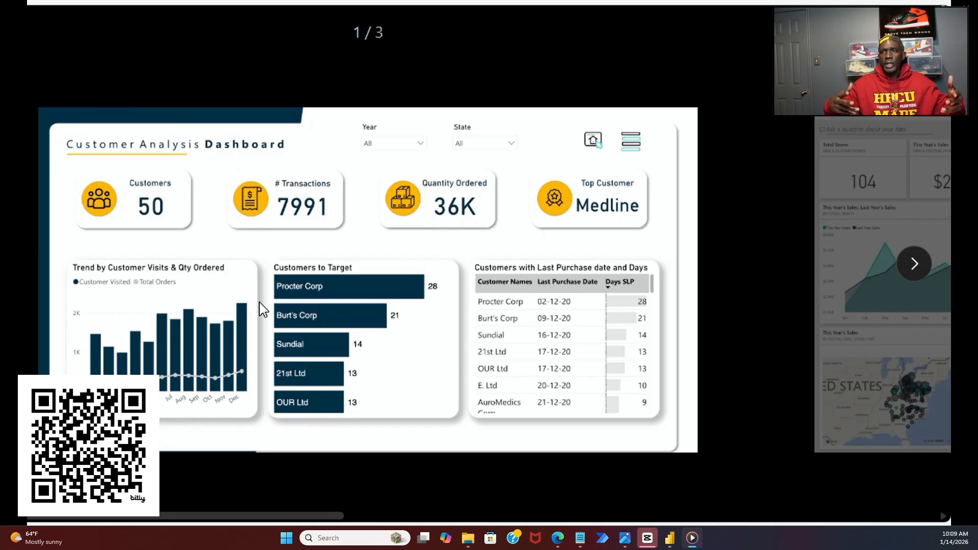
pyautogui.click(917, 264)
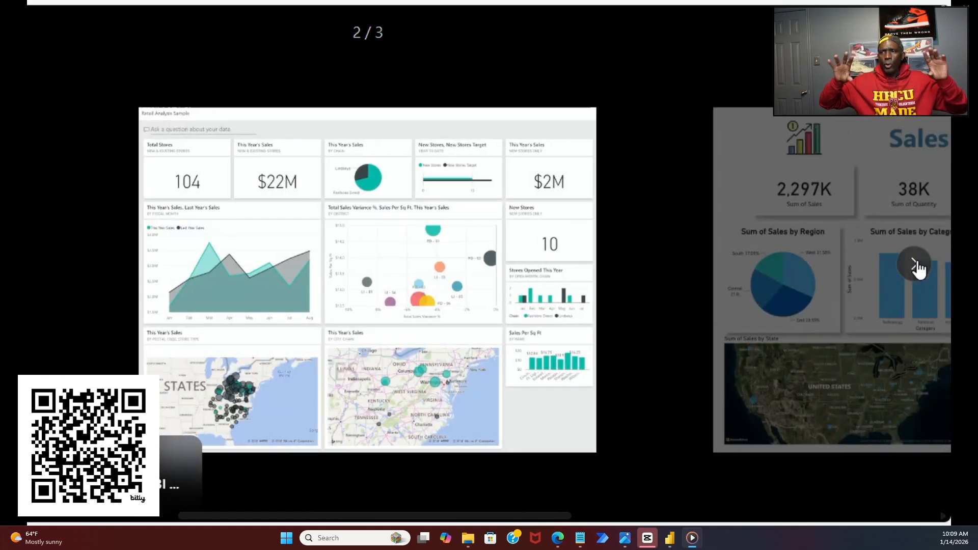
pyautogui.click(916, 263)
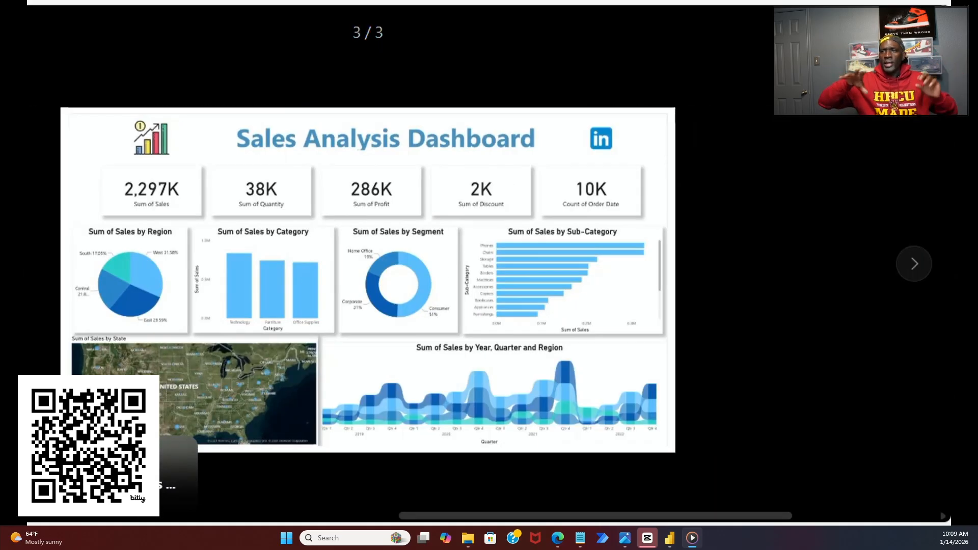
pyautogui.press('Left')
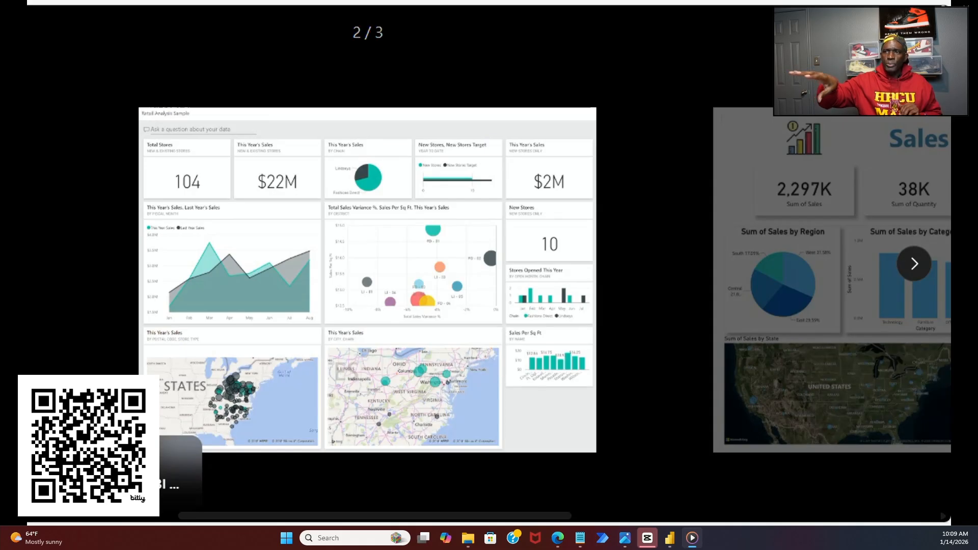
pyautogui.press('Left')
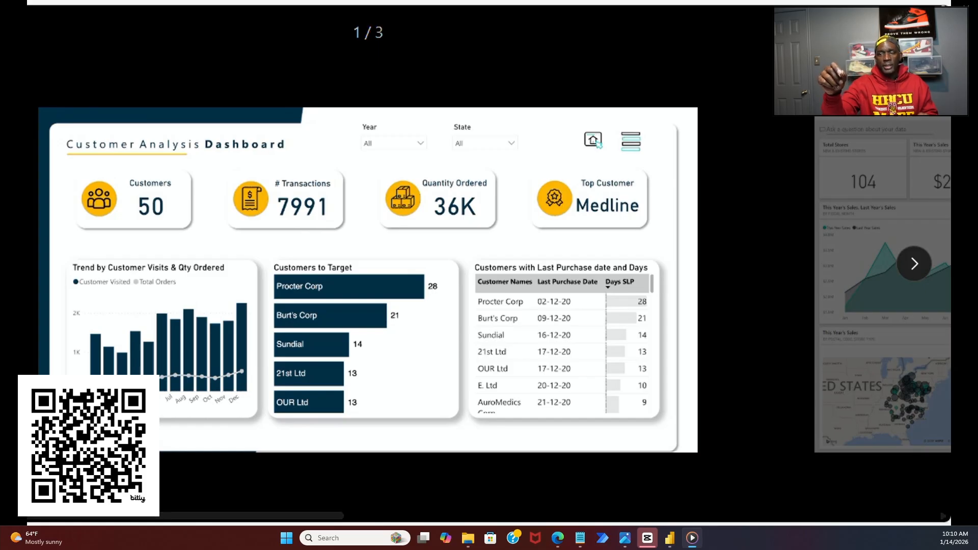
pyautogui.press('Escape')
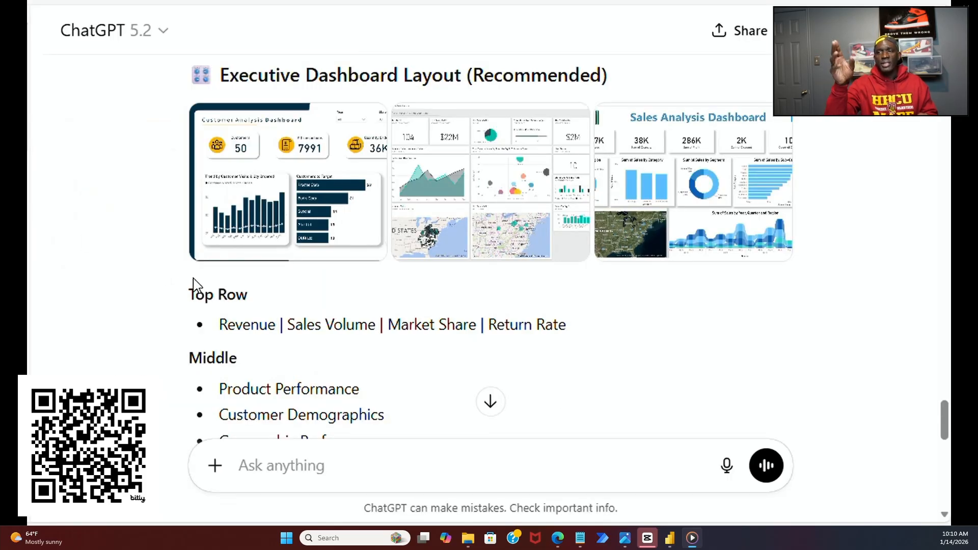
# Step: Recheck the recommended row-by-row layout and enlarge the Customer Analysis Dashboard example to examine its cards and charts
pyautogui.scroll(-2, 233, 318)
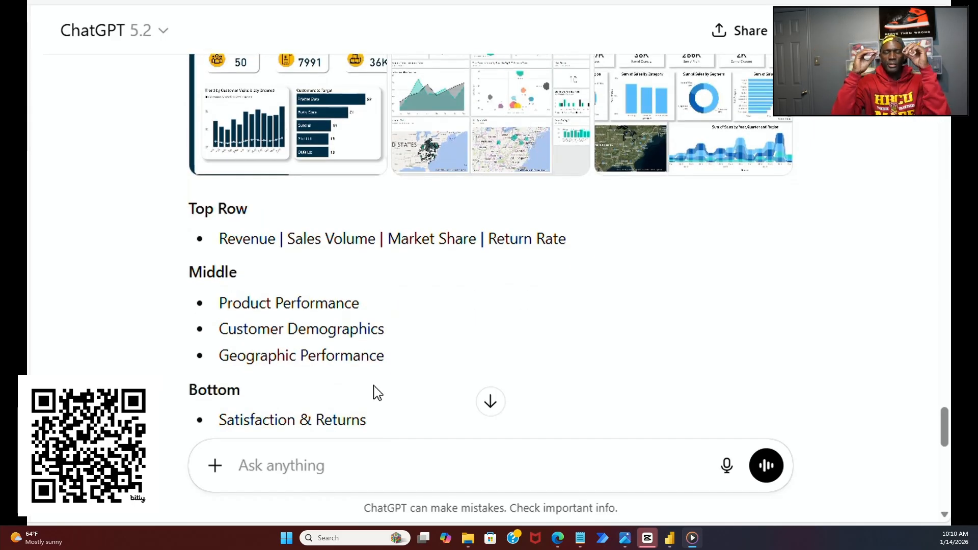
pyautogui.scroll(-4, 377, 392)
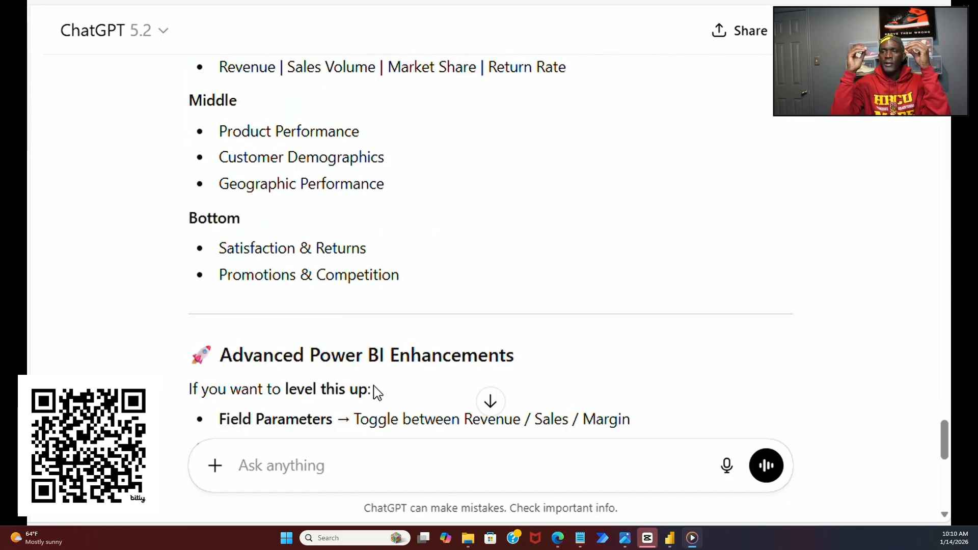
pyautogui.scroll(2, 377, 392)
pyautogui.scroll(4, 377, 393)
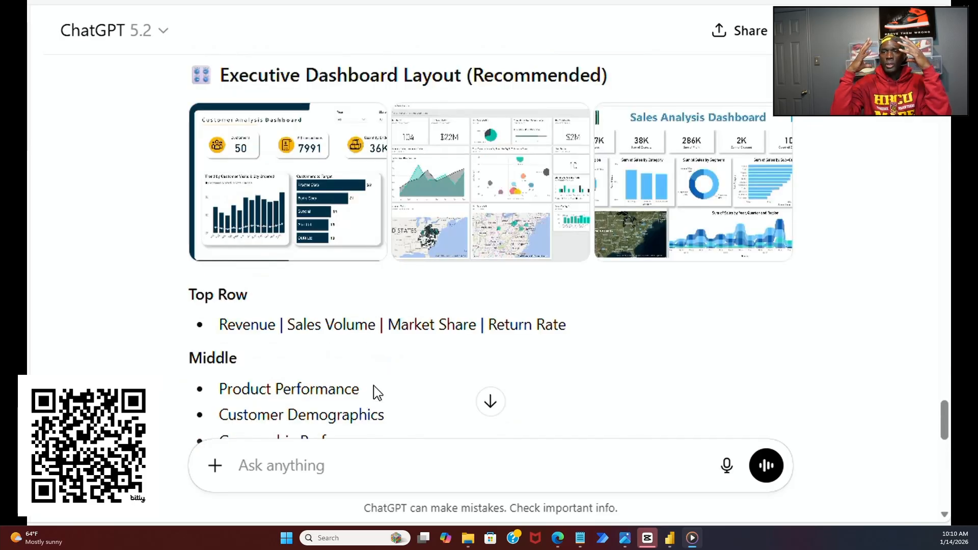
pyautogui.click(290, 237)
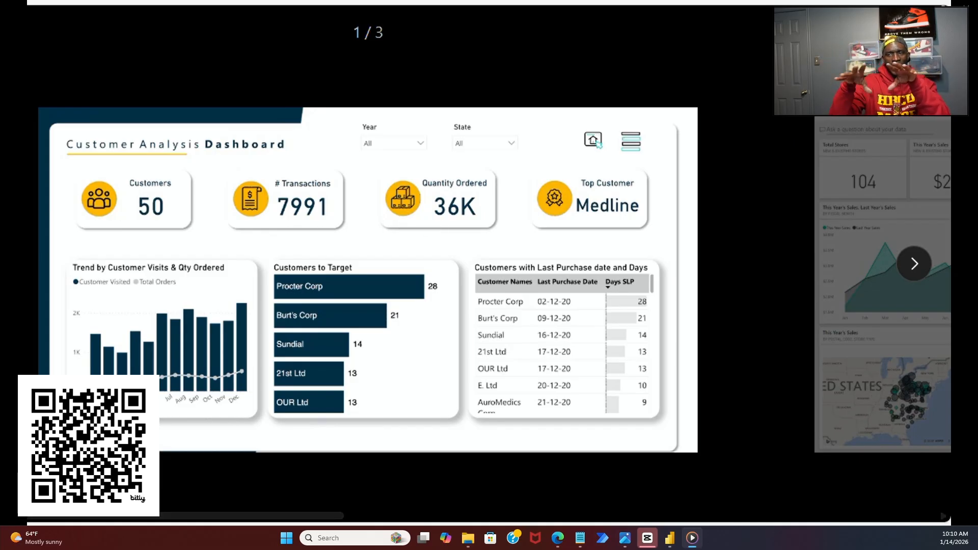
# Step: Ask ChatGPT how to find customers, # transactions and quantity ordered, checking the metric names on the enlarged Customer Analysis Dashboard
pyautogui.click(333, 485)
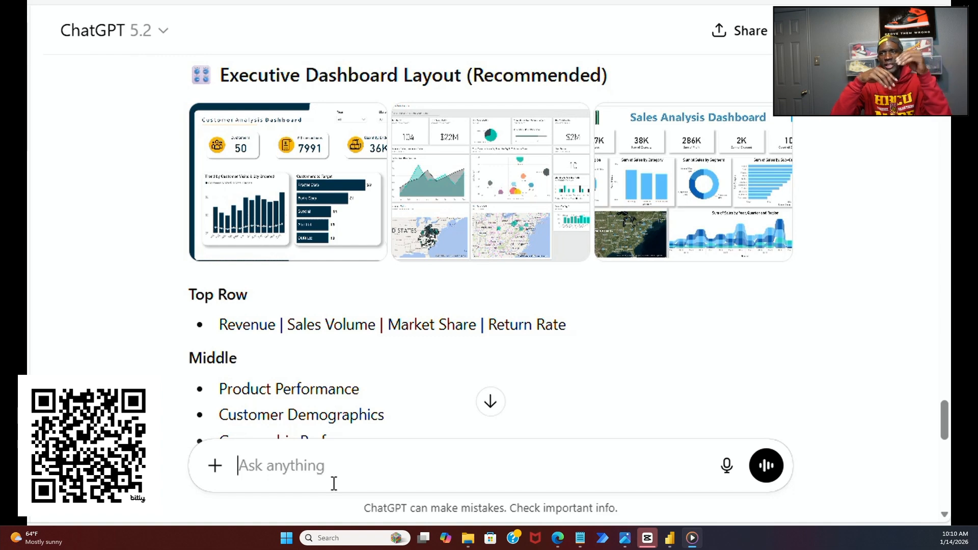
pyautogui.write('W')
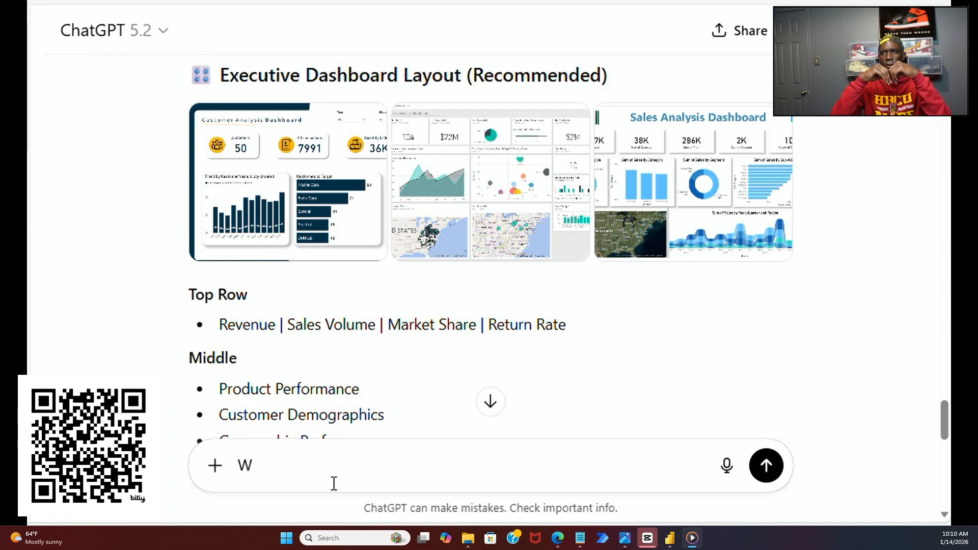
pyautogui.press('BackSpace')
pyautogui.write('How do I')
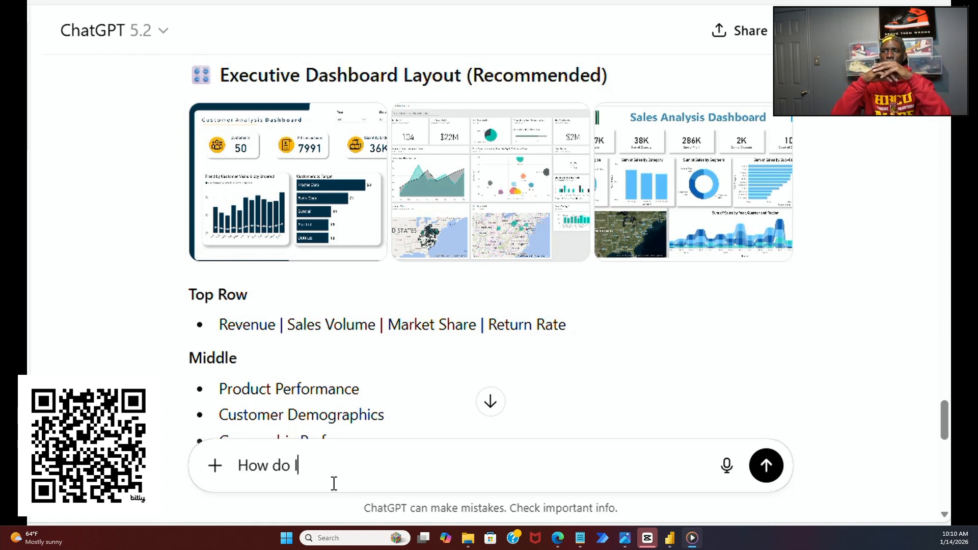
pyautogui.write(' find')
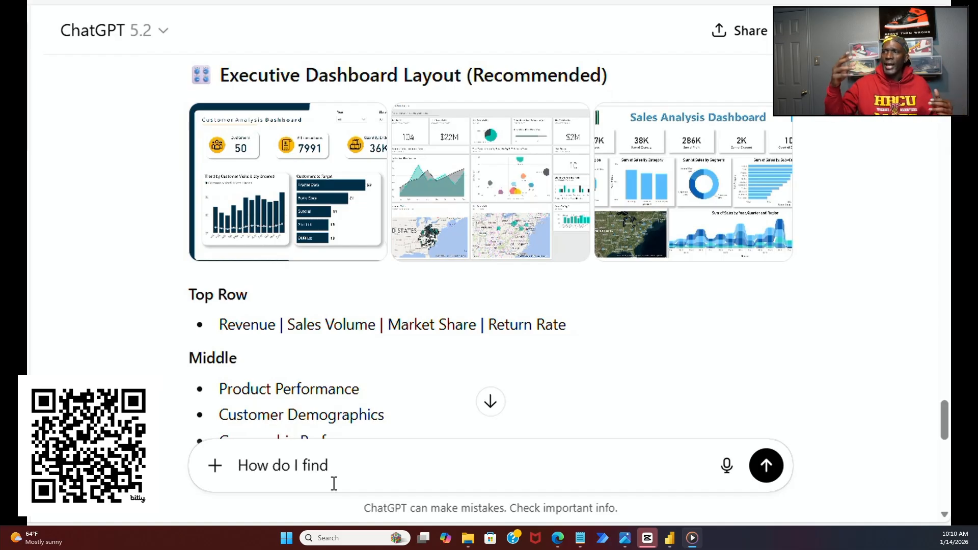
pyautogui.write(' customers')
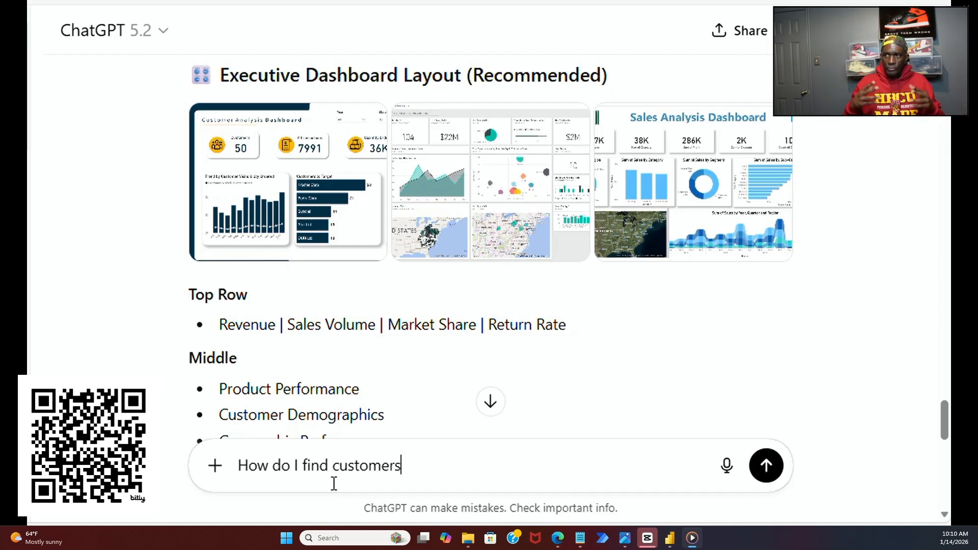
pyautogui.write(', trans')
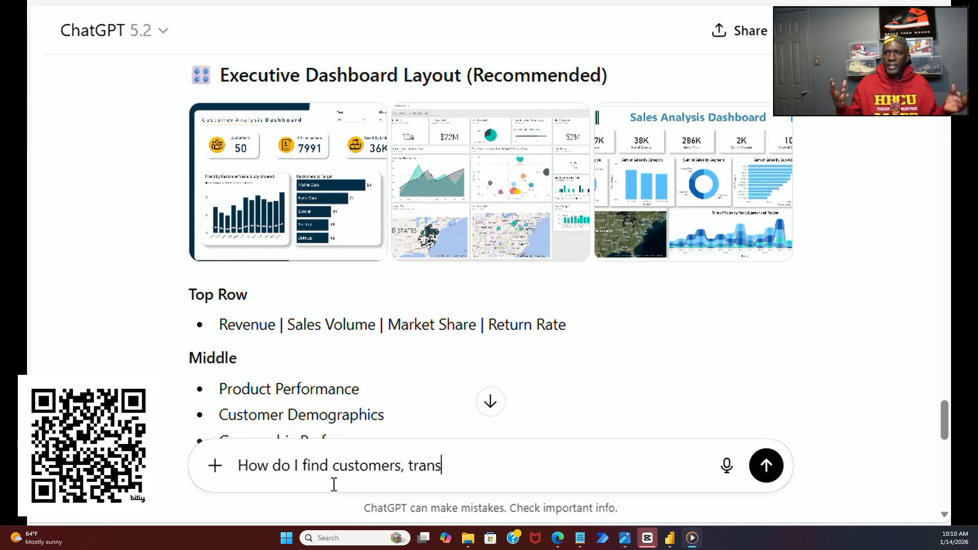
pyautogui.write('actions')
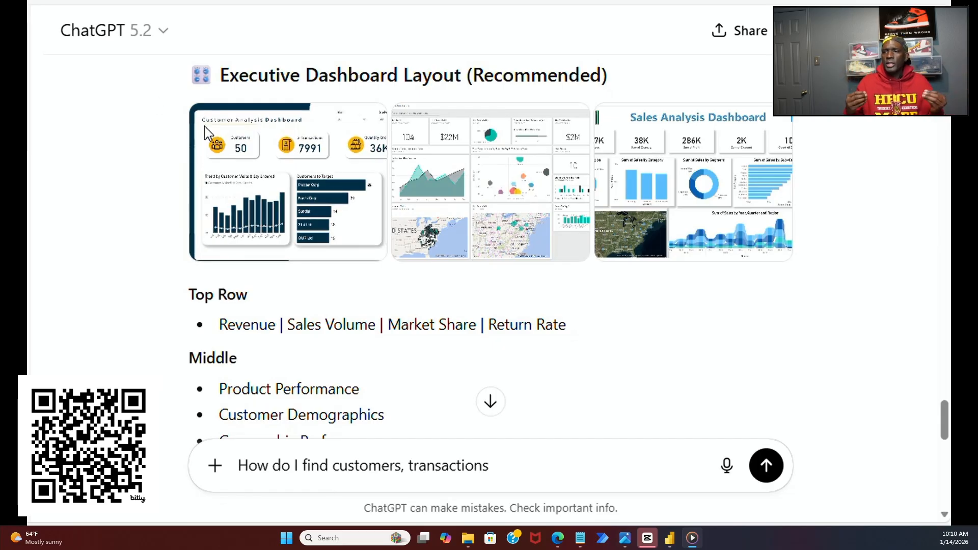
pyautogui.click(211, 140)
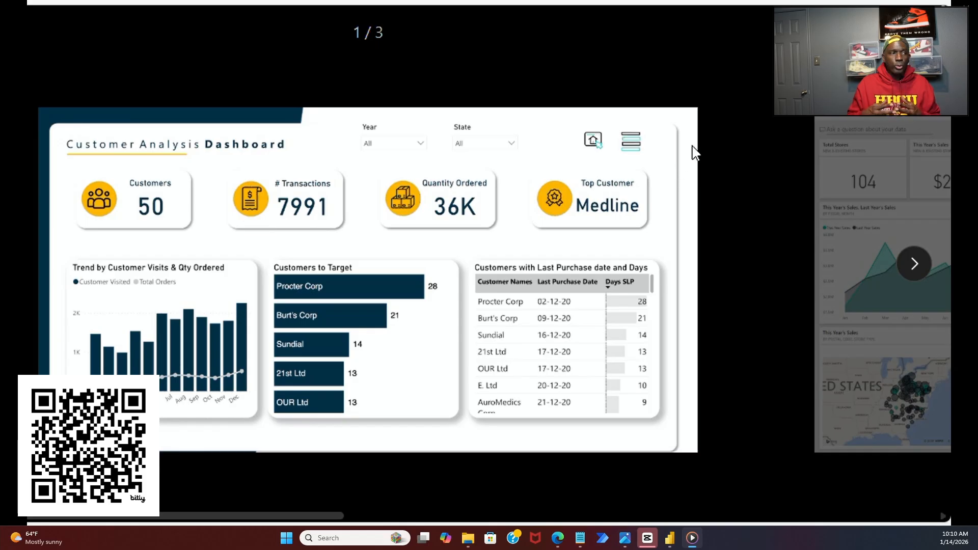
pyautogui.moveTo(84, 174)
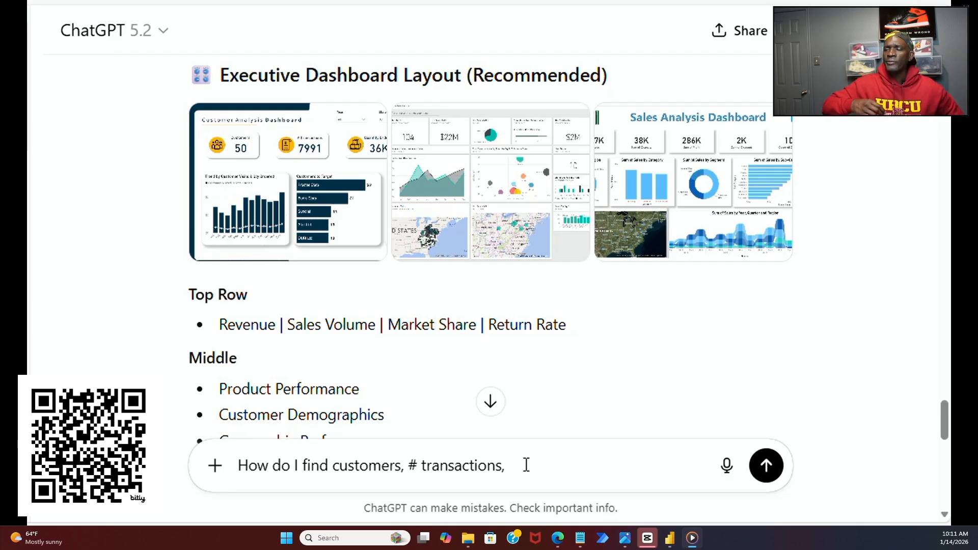
pyautogui.write('ntity order')
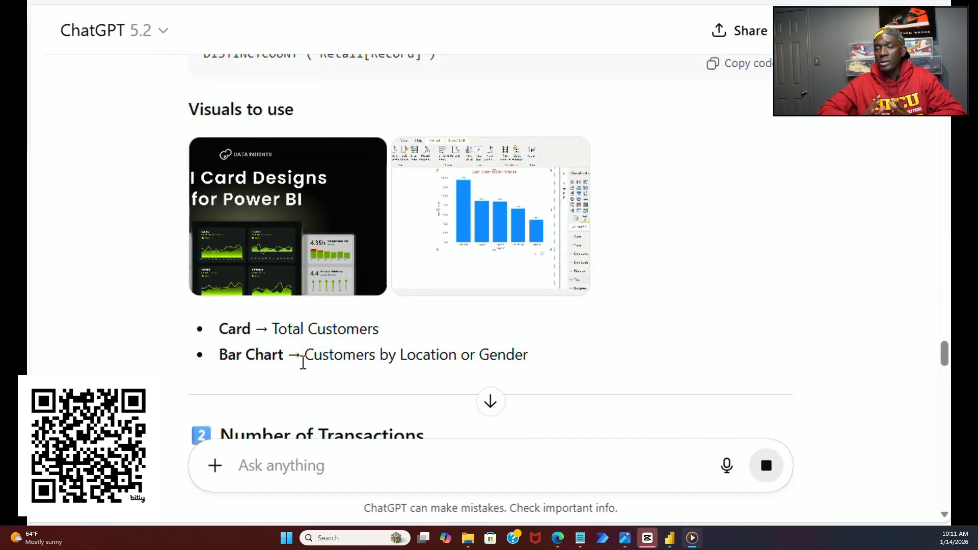
# Step: Read the new answer's measures and suggested visuals for customers and Number of Transactions, down to the Quantity Ordered section
pyautogui.scroll(-2, 313, 366)
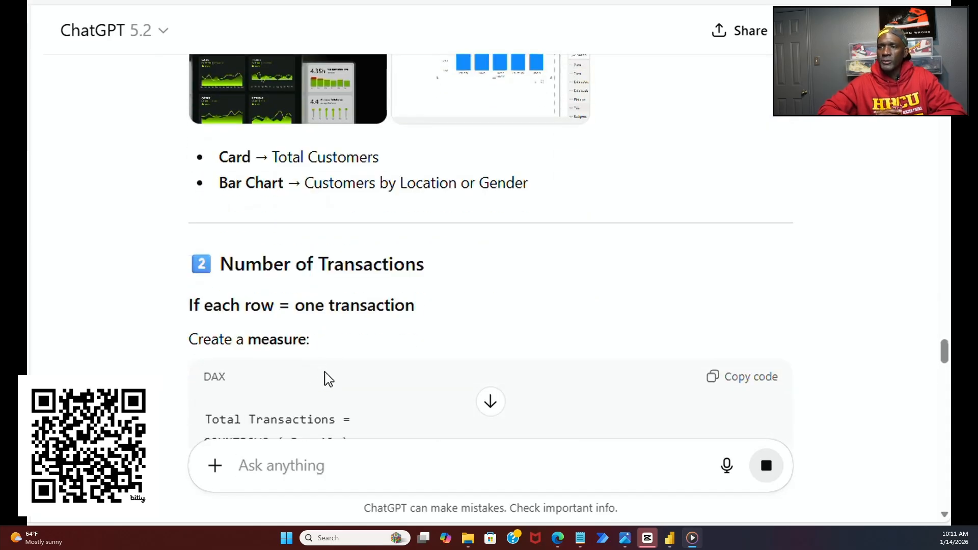
pyautogui.scroll(-3, 327, 377)
pyautogui.scroll(-5, 328, 375)
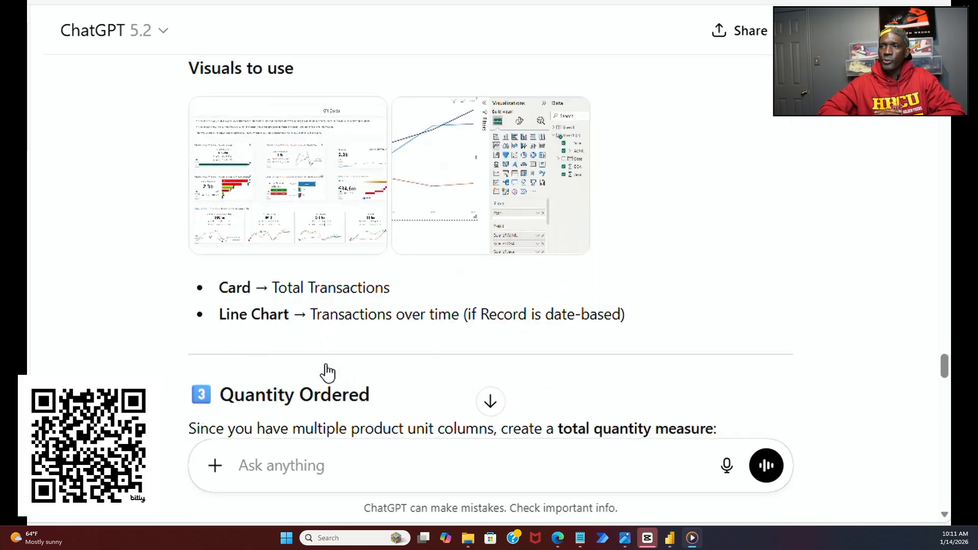
pyautogui.scroll(-2, 363, 344)
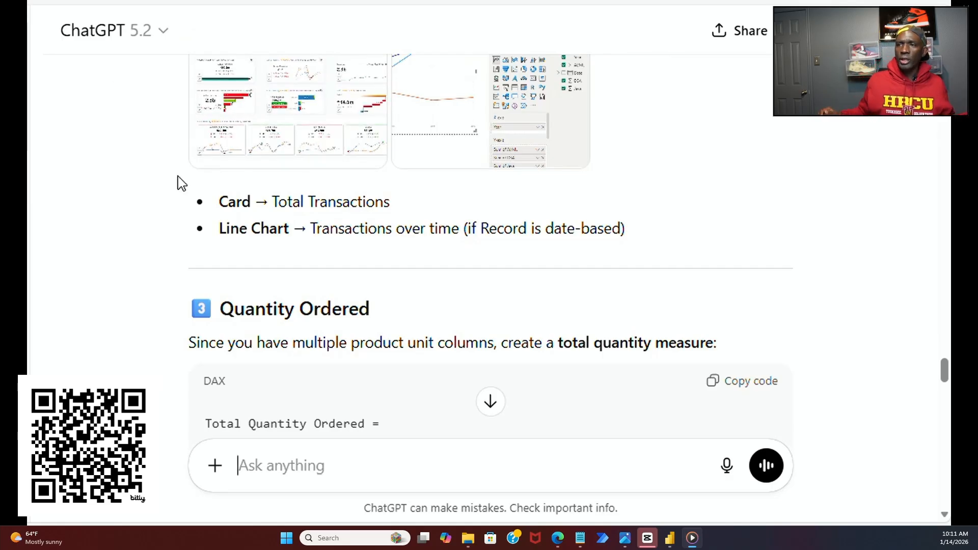
# Step: Return to the recommended executive layout and enlarge the Customer Analysis Dashboard example to check the title of its visits and quantity chart
pyautogui.scroll(10, 286, 233)
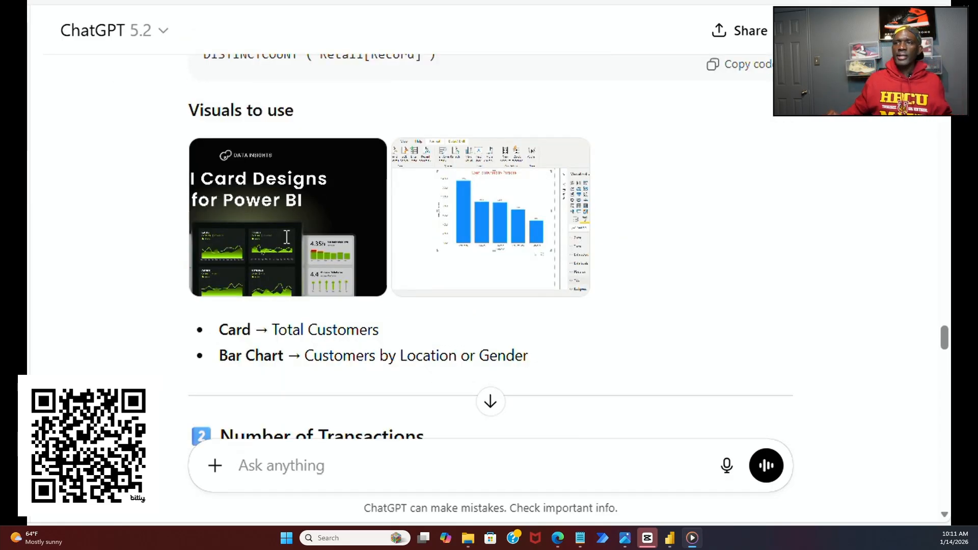
pyautogui.scroll(10, 286, 236)
pyautogui.scroll(15, 286, 236)
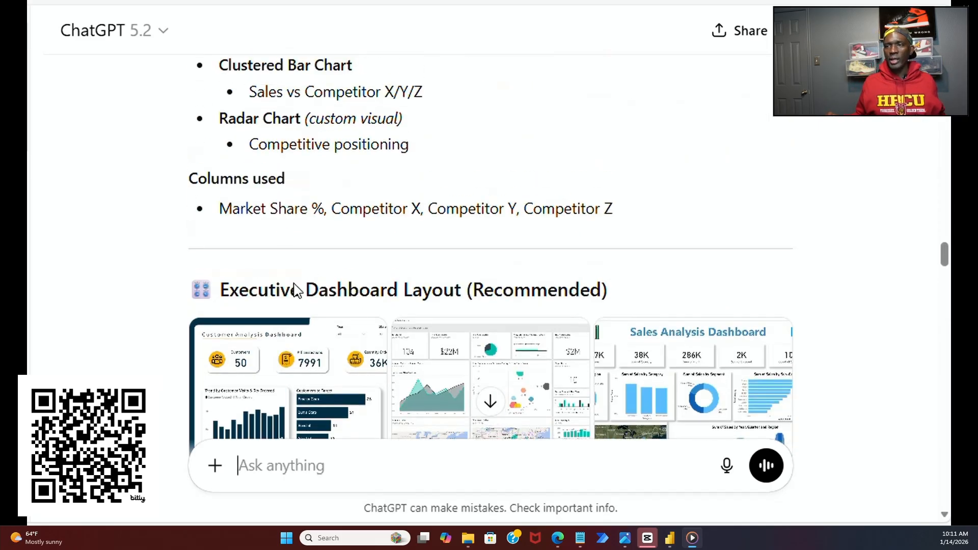
pyautogui.click(279, 397)
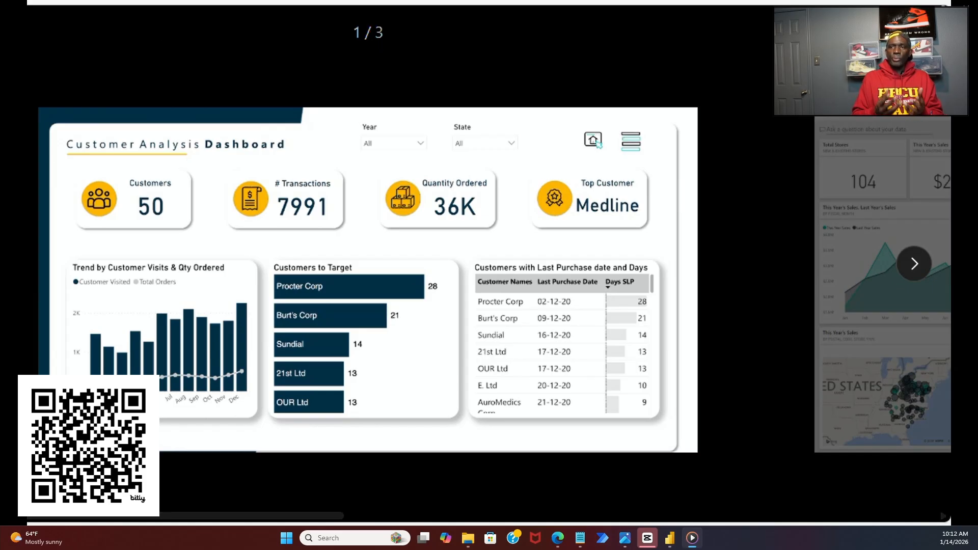
pyautogui.press('Escape')
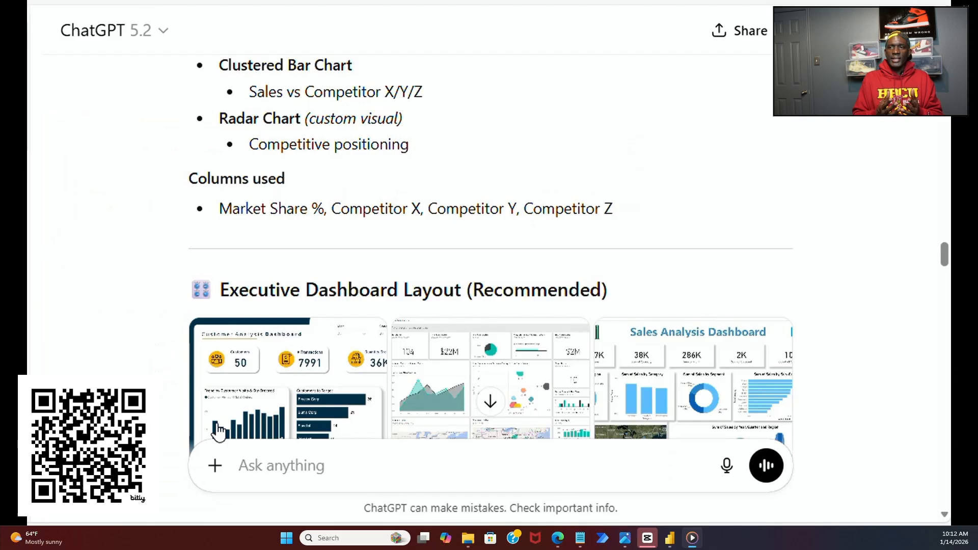
# Step: Ask ChatGPT "how do I find trend by customer visits and quantity ordered?"
pyautogui.click(287, 466)
pyautogui.write('how do')
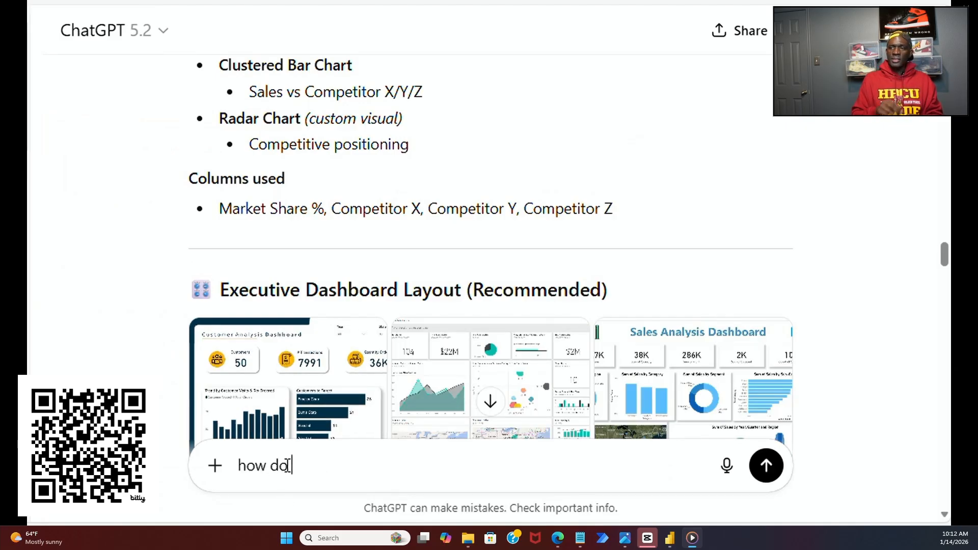
pyautogui.write(' I find ')
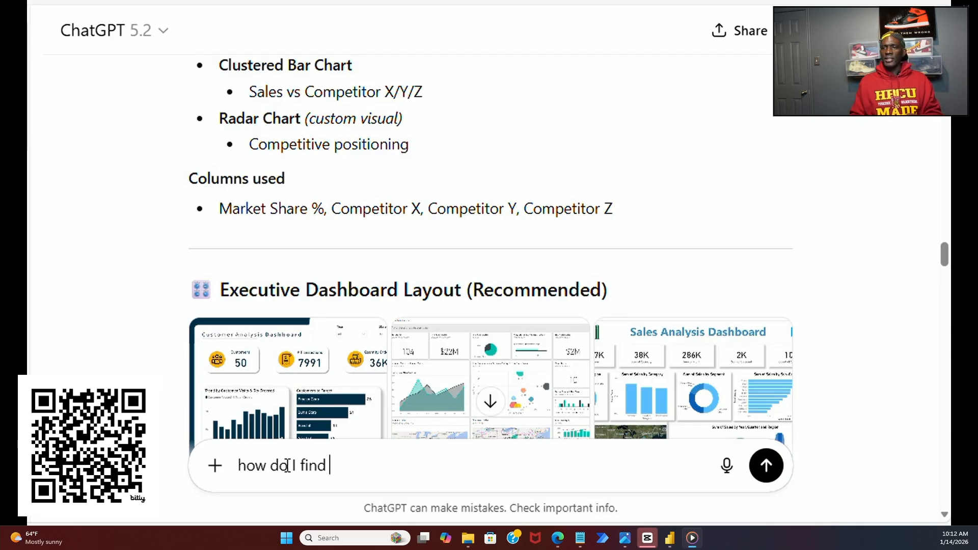
pyautogui.write('trend by')
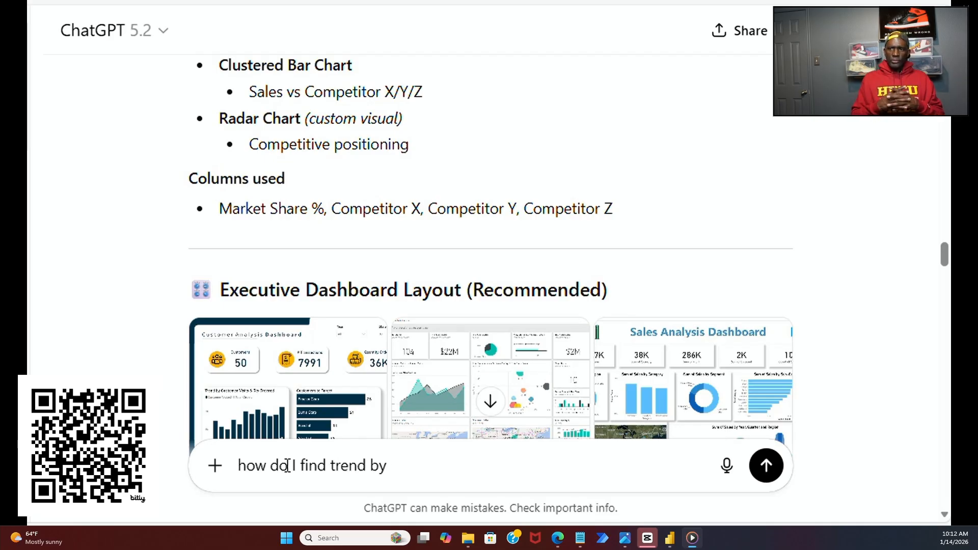
pyautogui.write(' cusotomer vis')
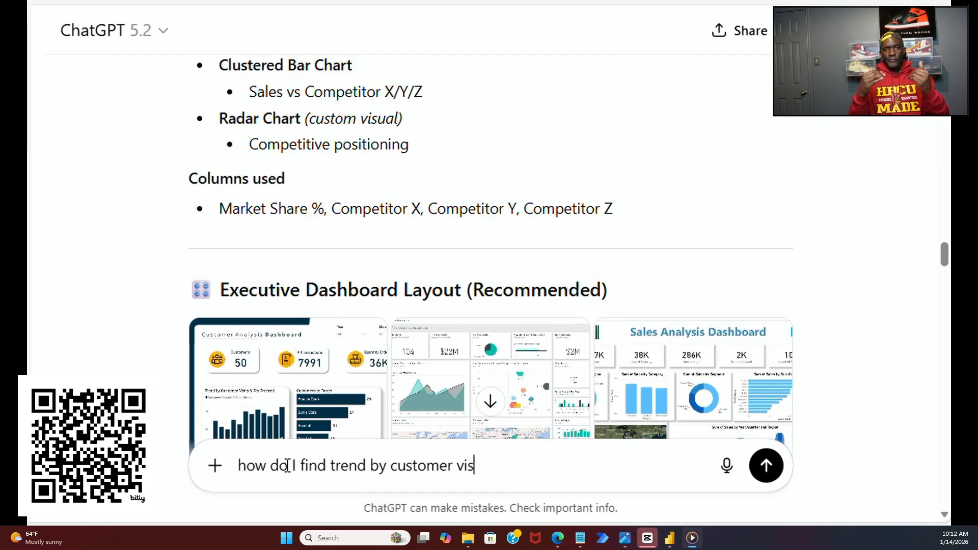
pyautogui.write('its and q')
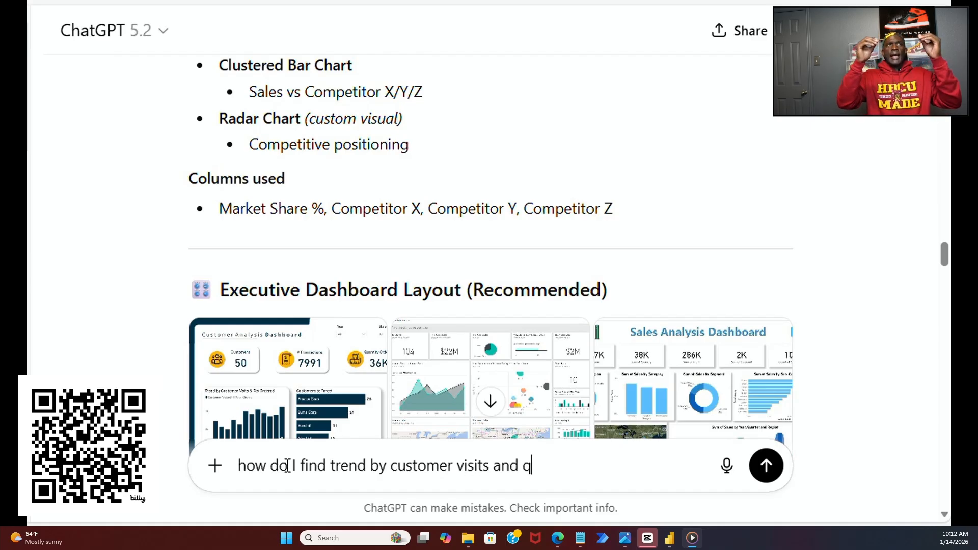
pyautogui.write('uantity or')
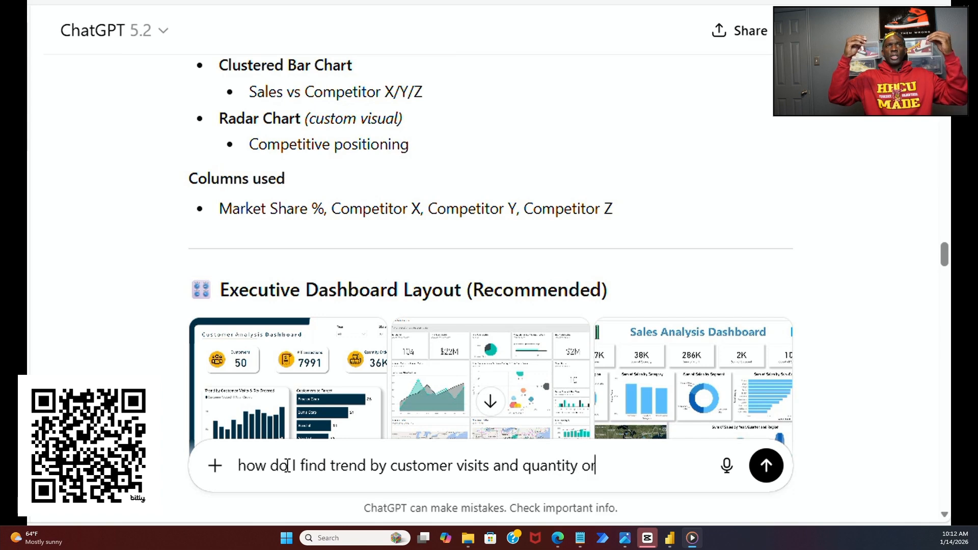
pyautogui.write('dered?')
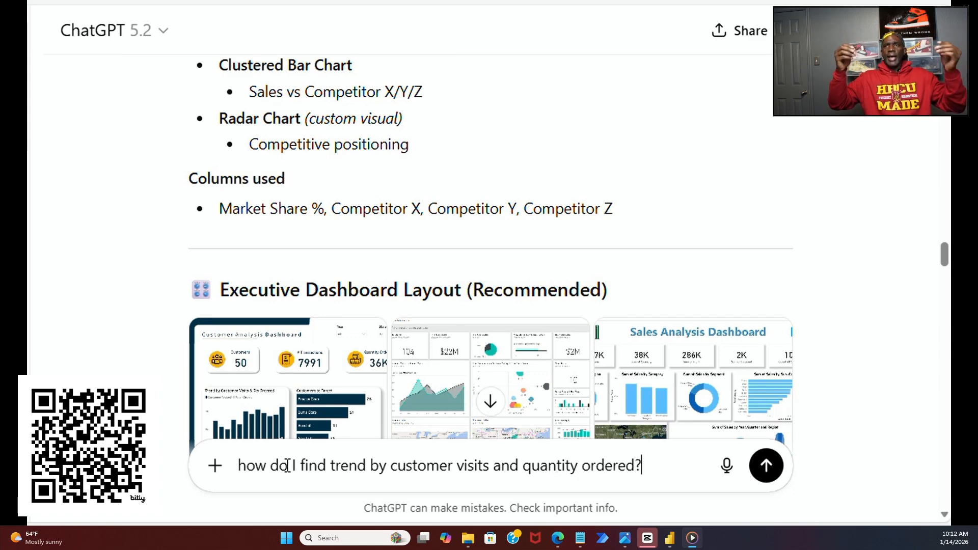
pyautogui.press('Return')
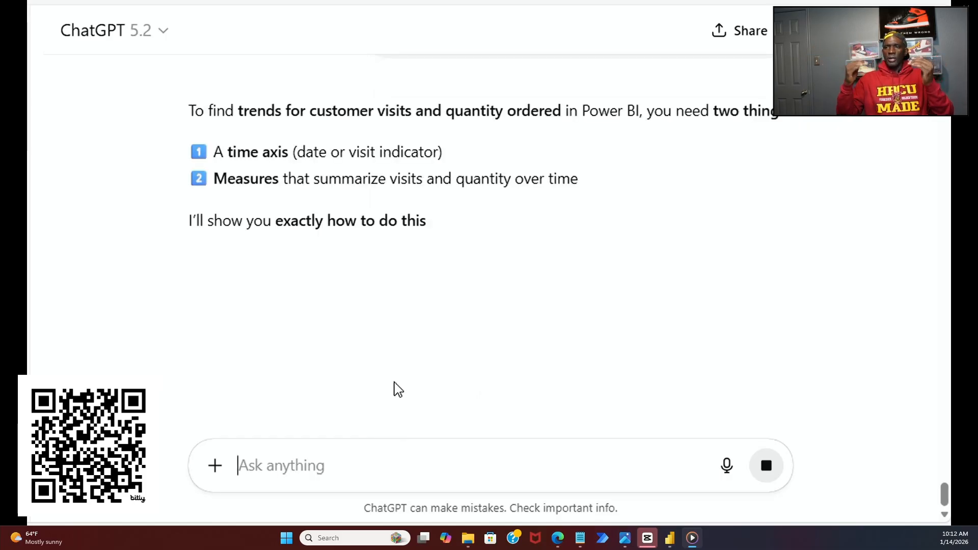
# Step: Read the start of the new answer, covering the Customer Visits measure and the suggested visual for visits over time
pyautogui.scroll(2, 395, 388)
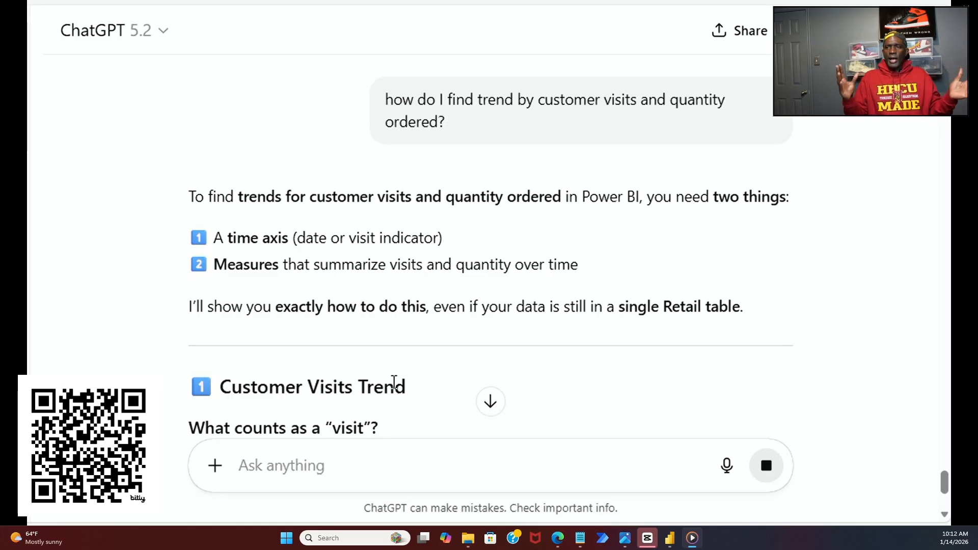
pyautogui.scroll(-5, 395, 386)
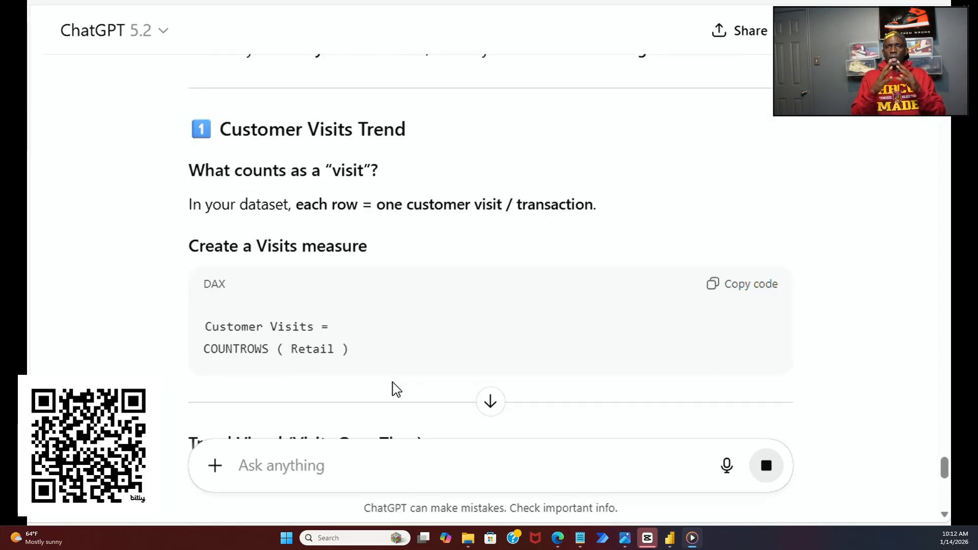
pyautogui.scroll(-7, 395, 388)
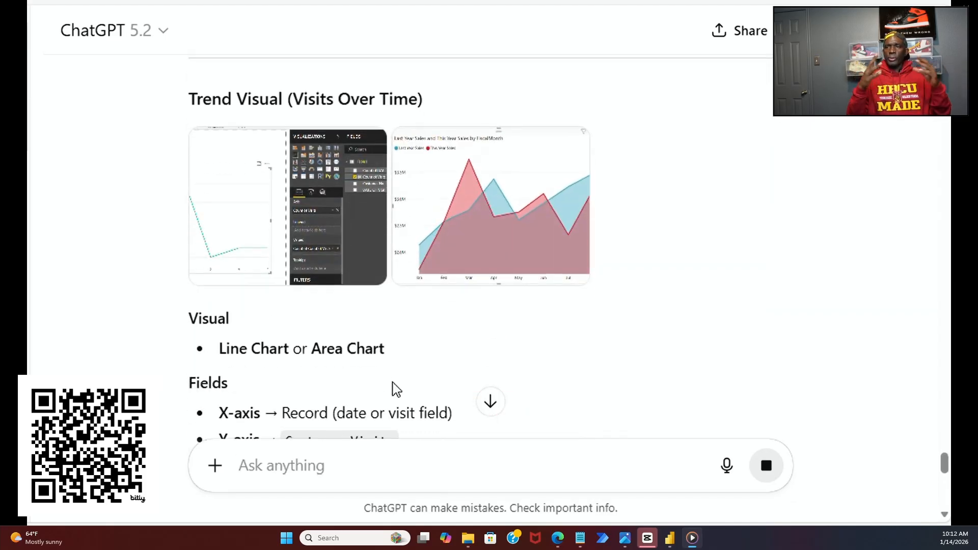
# Step: Go back up to the sample dashboards and view the Customer Analysis Dashboard enlarged to check its Customers to Target chart
pyautogui.scroll(20, 396, 390)
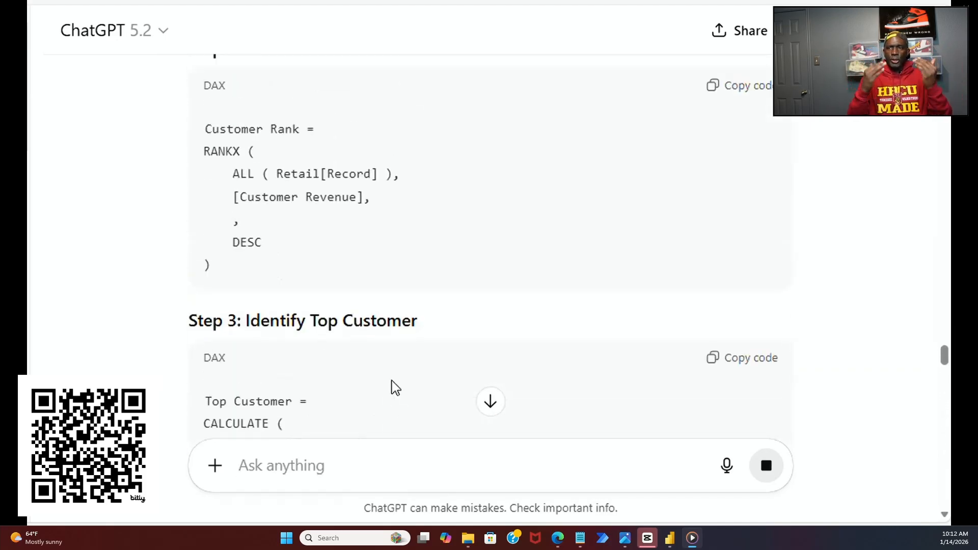
pyautogui.scroll(20, 396, 387)
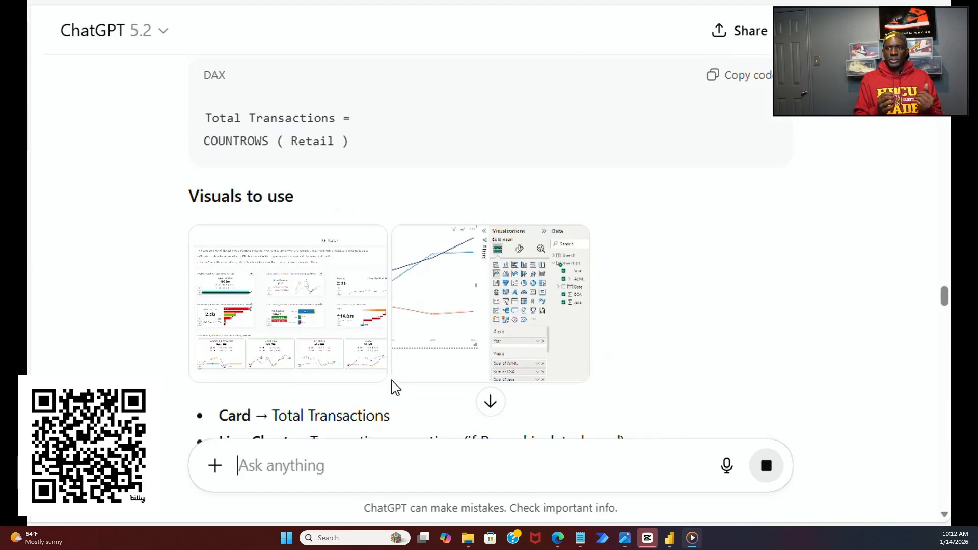
pyautogui.scroll(20, 395, 387)
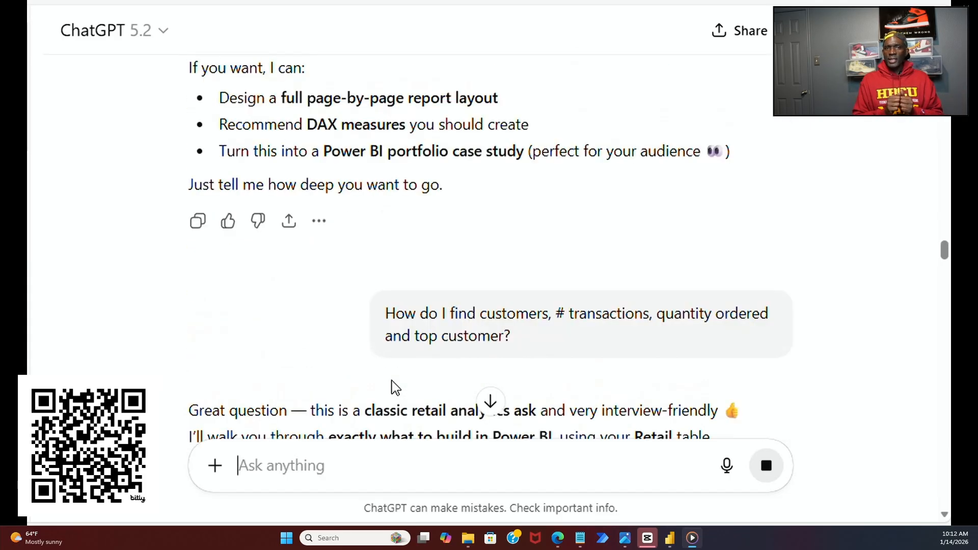
pyautogui.scroll(20, 396, 387)
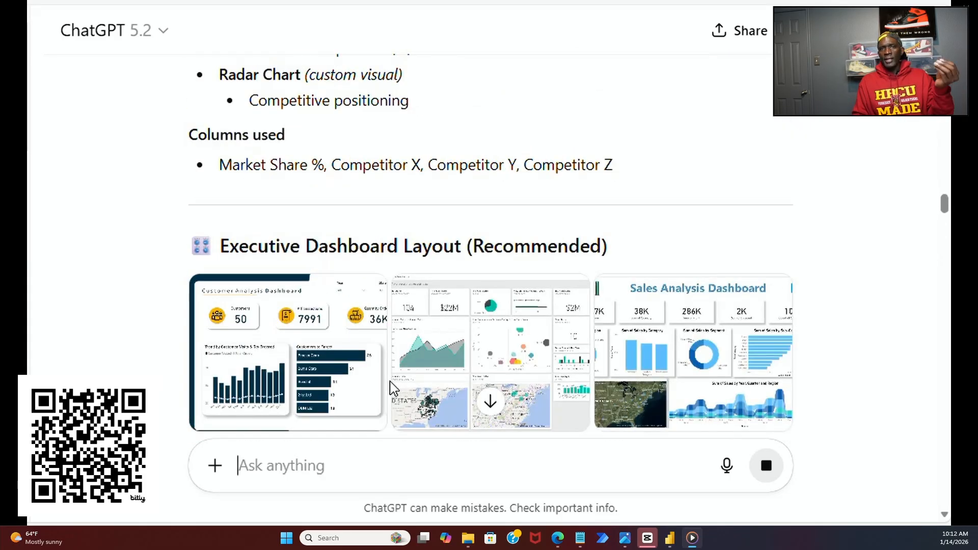
pyautogui.click(251, 395)
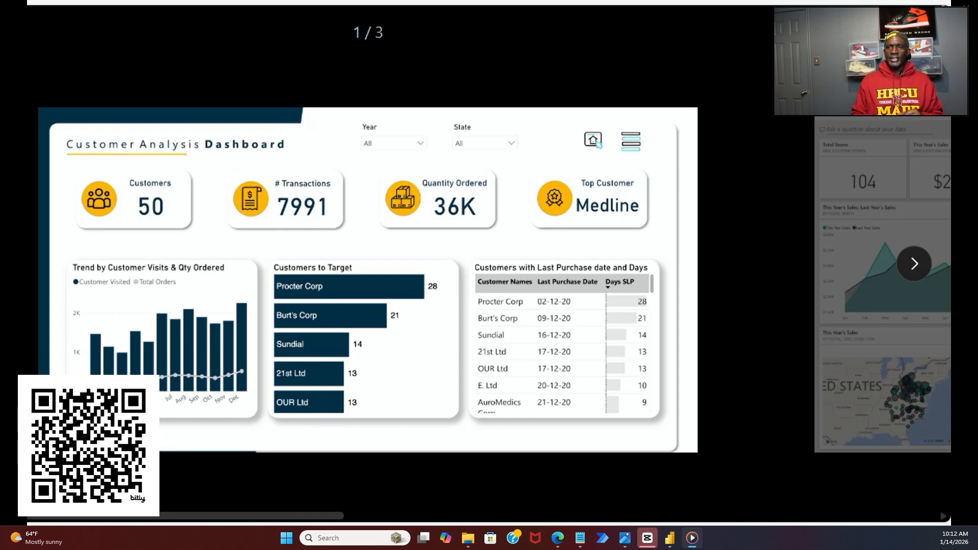
pyautogui.press('Escape')
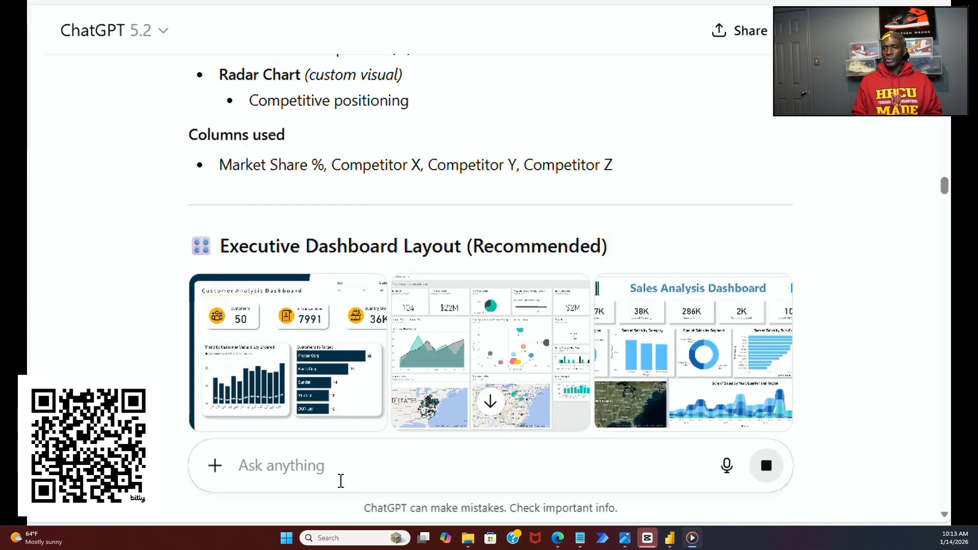
# Step: Ask ChatGPT "How do I find customers to target"
pyautogui.write('How ')
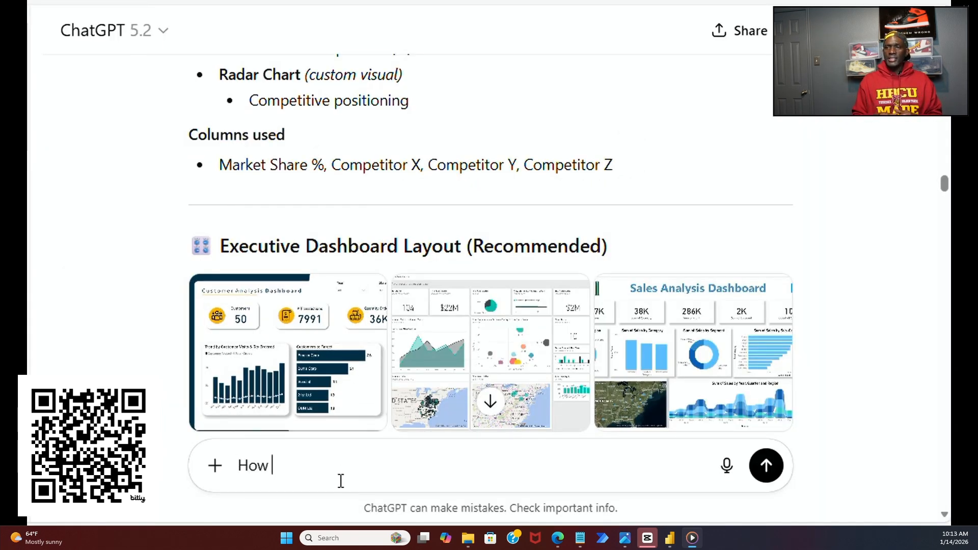
pyautogui.write('do I find ')
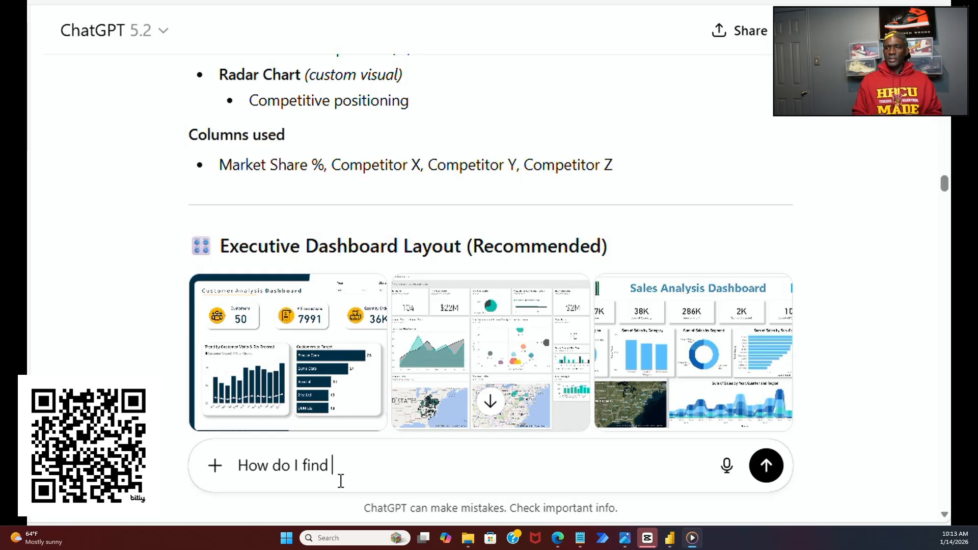
pyautogui.write('customers to ')
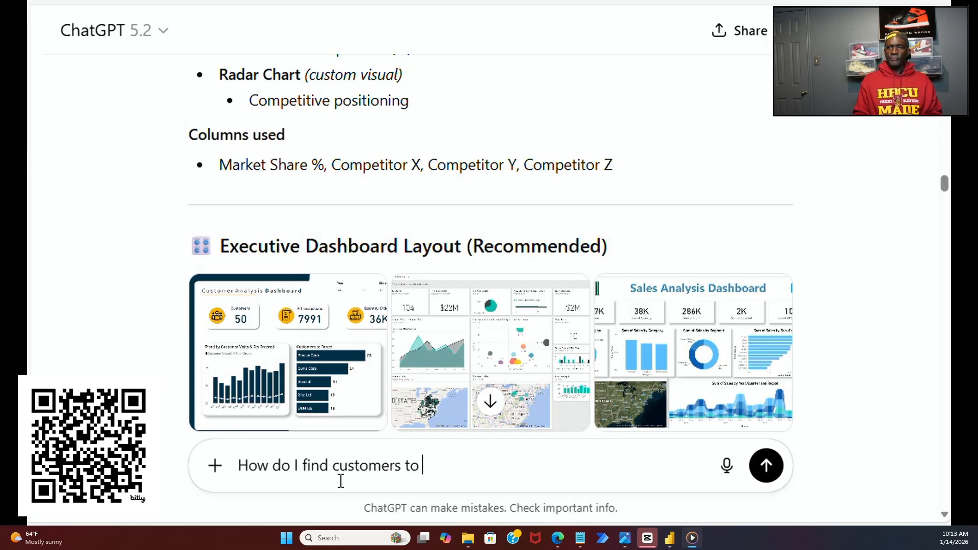
pyautogui.write('target')
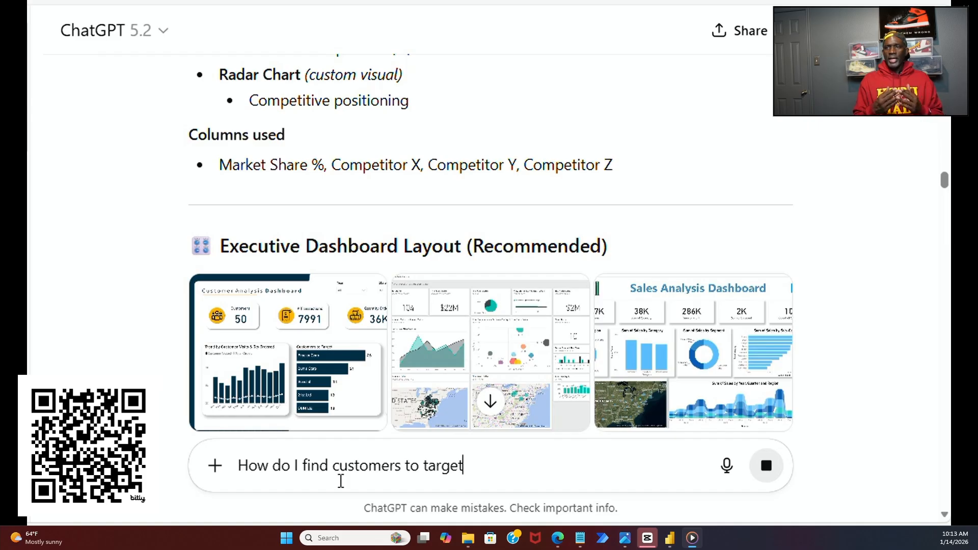
pyautogui.press('Return')
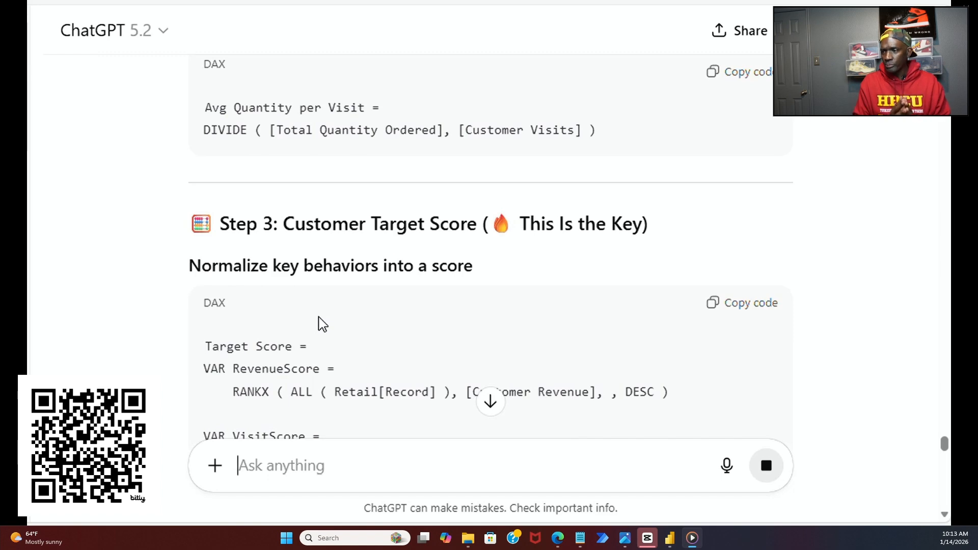
# Step: Read the Customer Target Score measure and the recommended visuals for identifying target customers
pyautogui.scroll(-2, 327, 401)
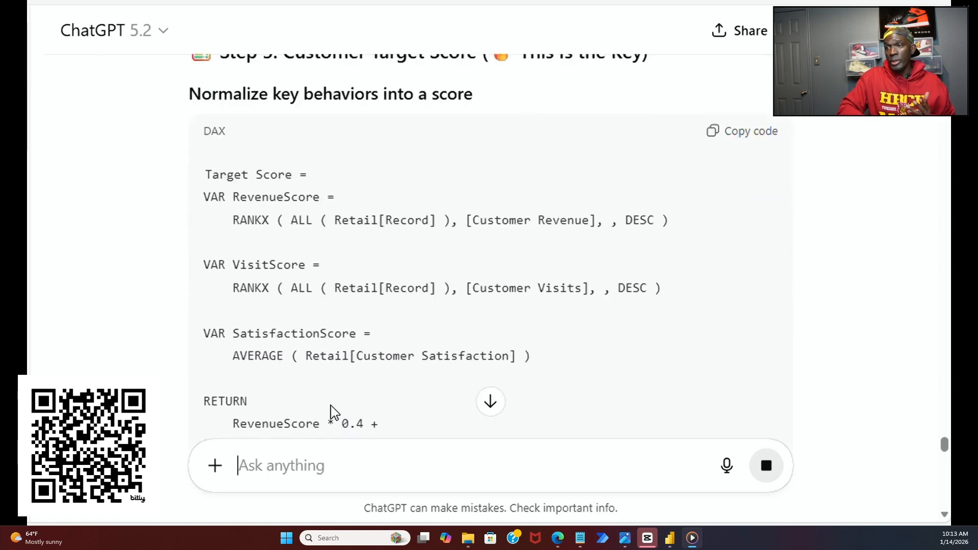
pyautogui.scroll(-5, 330, 411)
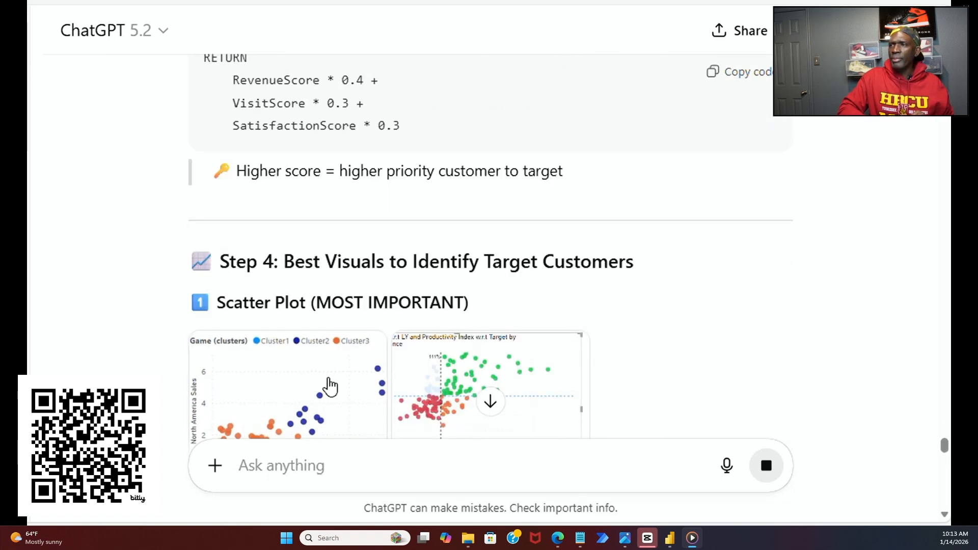
pyautogui.scroll(-2, 328, 387)
pyautogui.scroll(5, 141, 164)
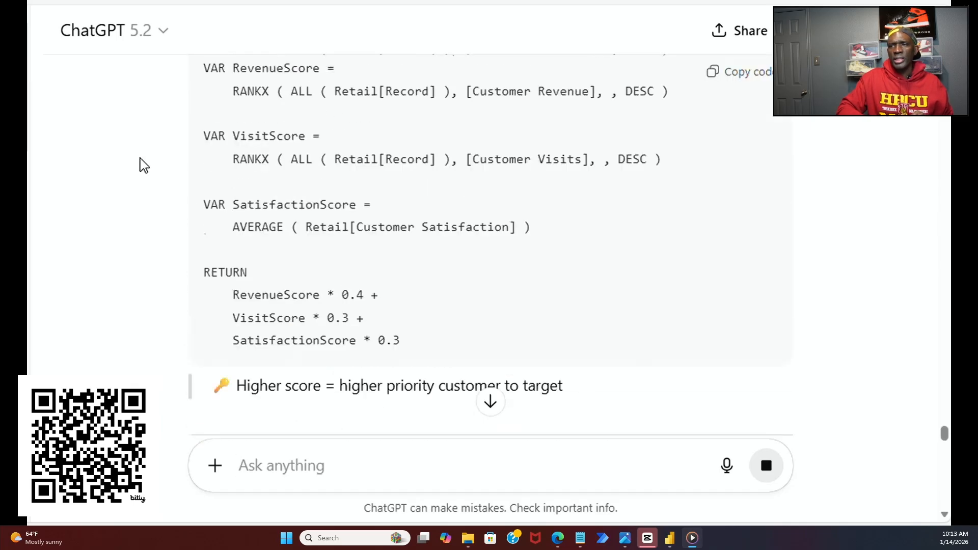
# Step: Review the earlier answer on visit and quantity trends, and reopen the Customer Analysis Dashboard example from the recommended layout
pyautogui.scroll(20, 141, 164)
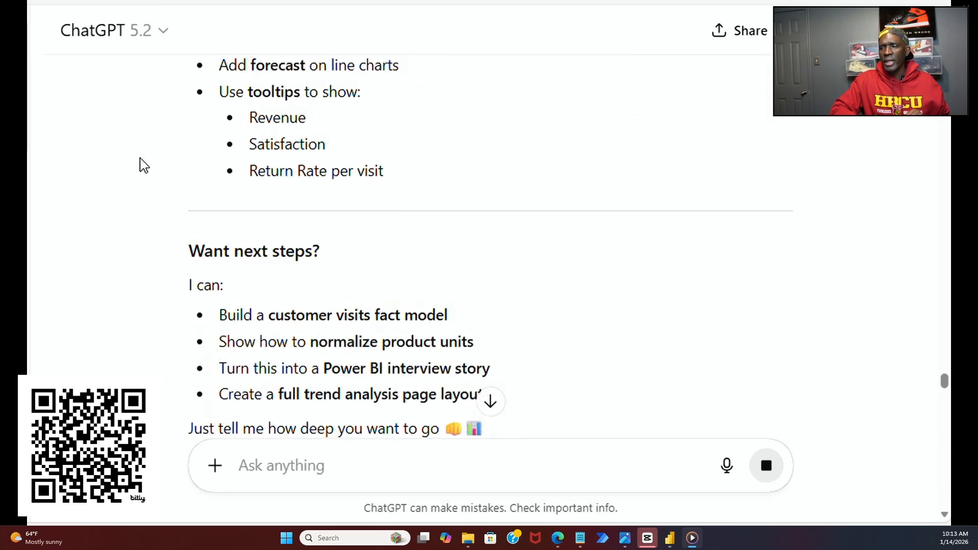
pyautogui.scroll(20, 142, 164)
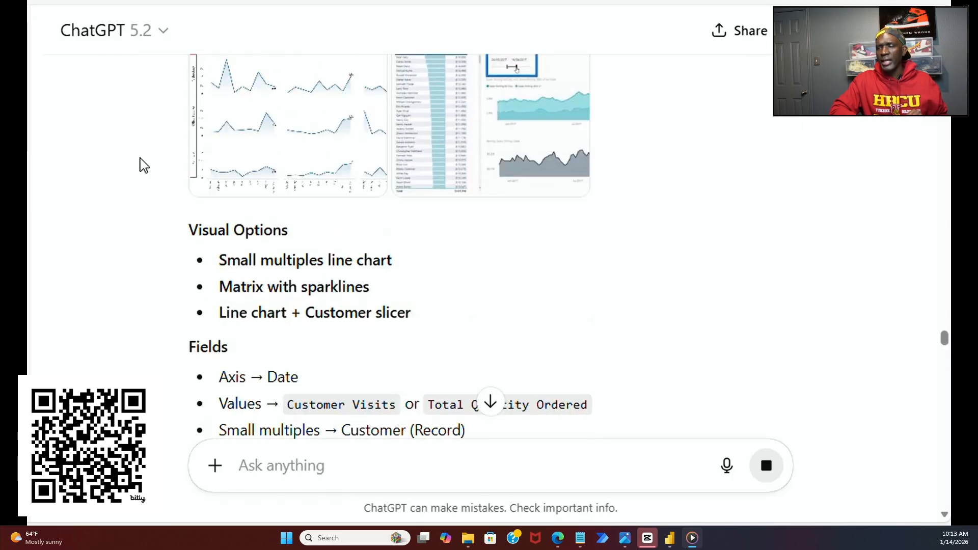
pyautogui.scroll(10, 141, 164)
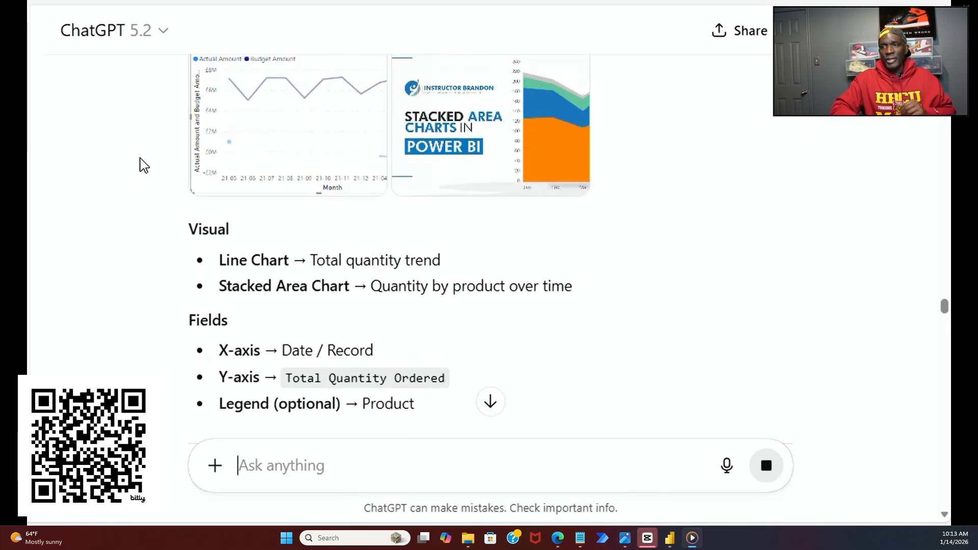
pyautogui.scroll(15, 141, 164)
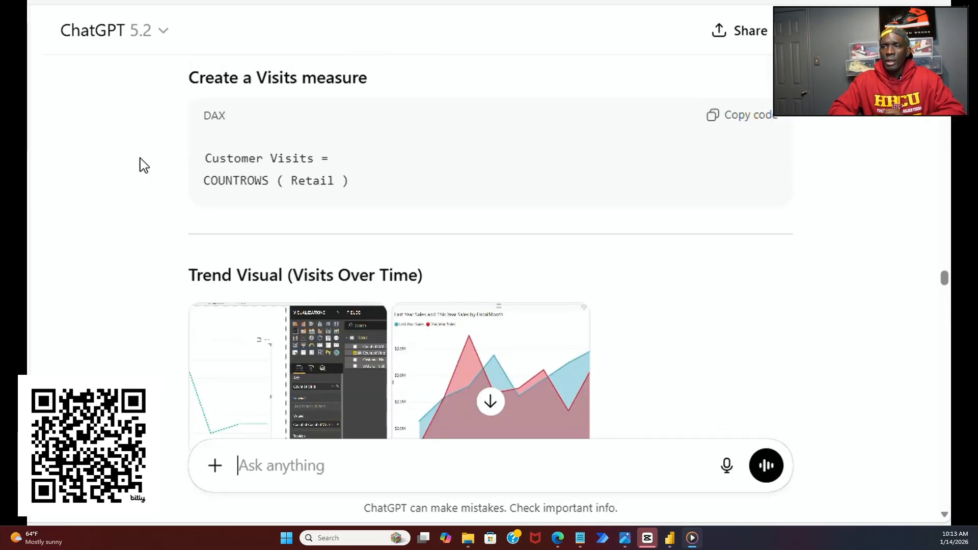
pyautogui.scroll(15, 141, 164)
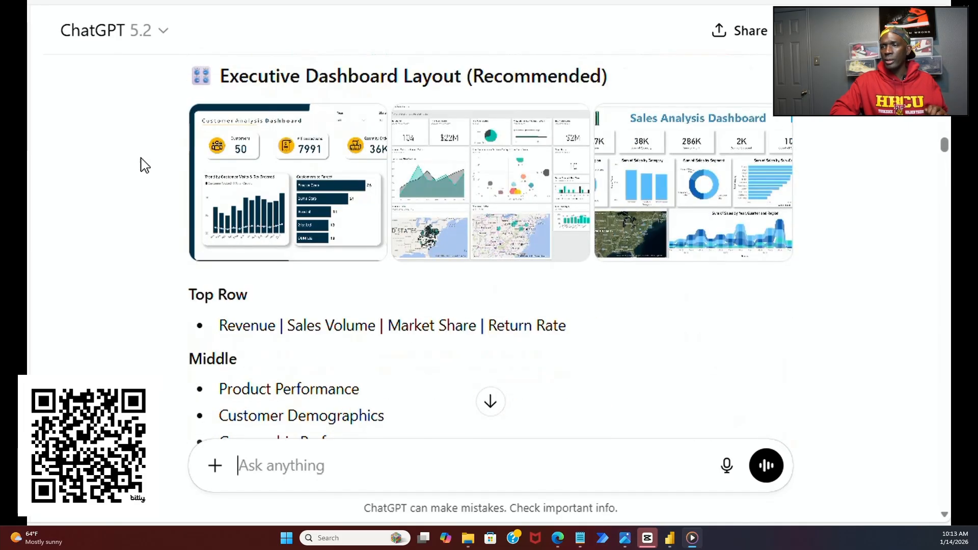
pyautogui.click(270, 179)
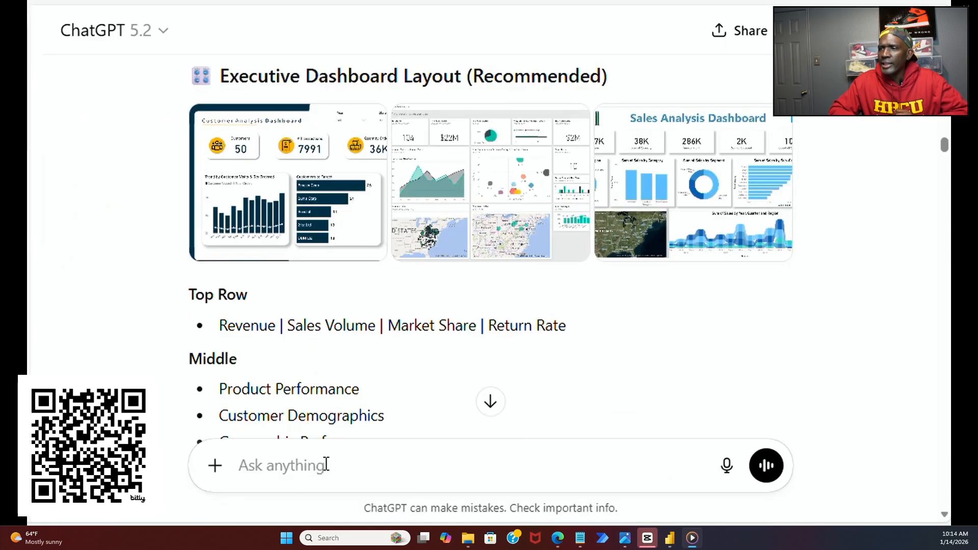
# Step: Draft the ChatGPT question "How do I find customers with last purchase" and check the last-purchase table in the enlarged Customer Analysis Dashboard
pyautogui.write('How do I find')
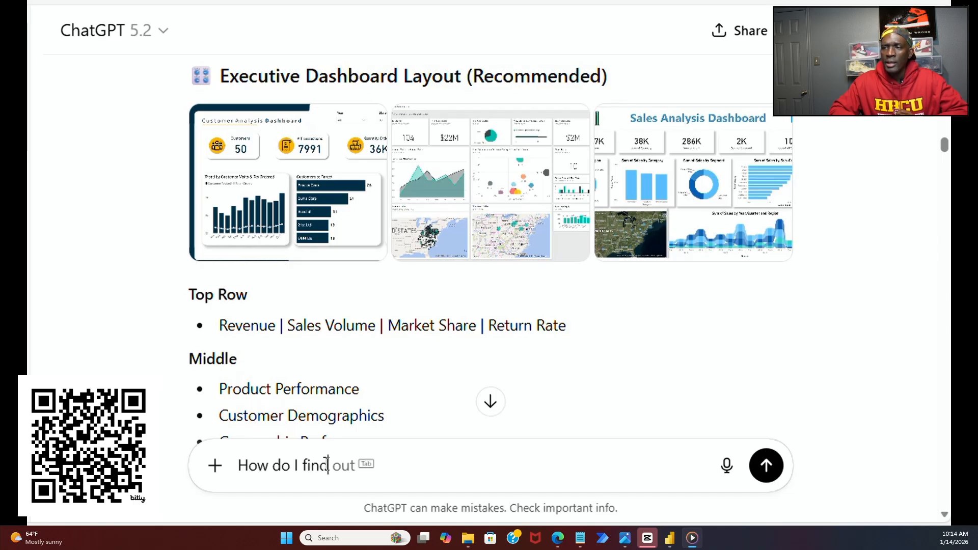
pyautogui.write(' outcustoem')
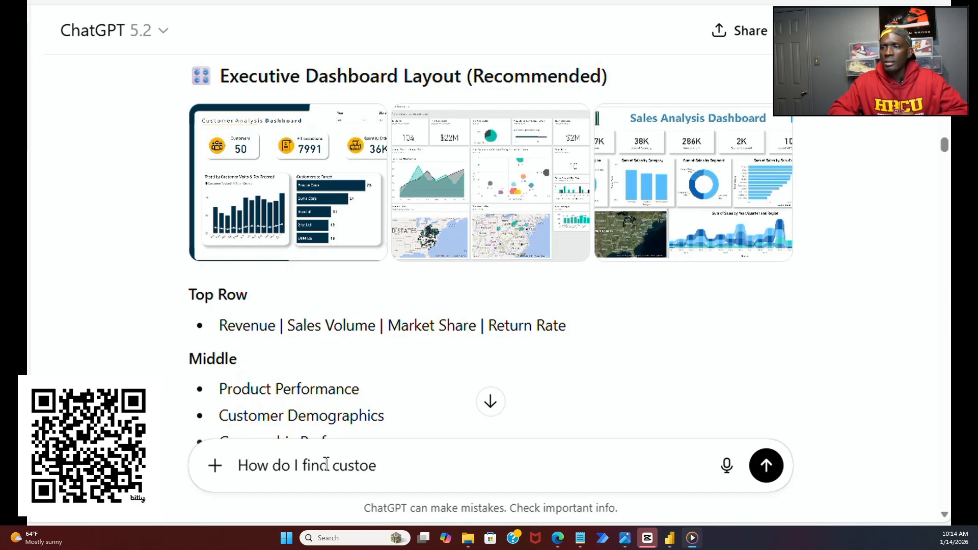
pyautogui.press('BackSpace')
pyautogui.write('mers with ')
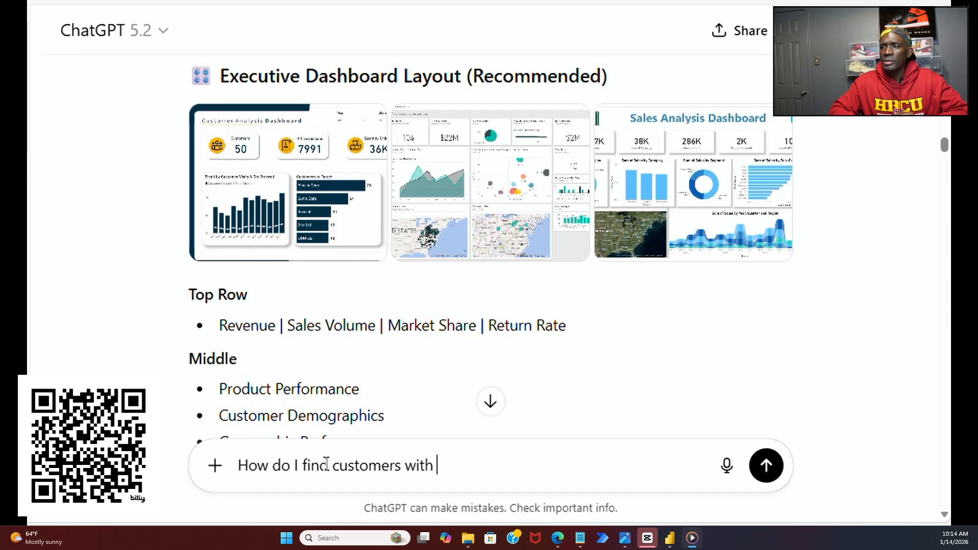
pyautogui.write('la')
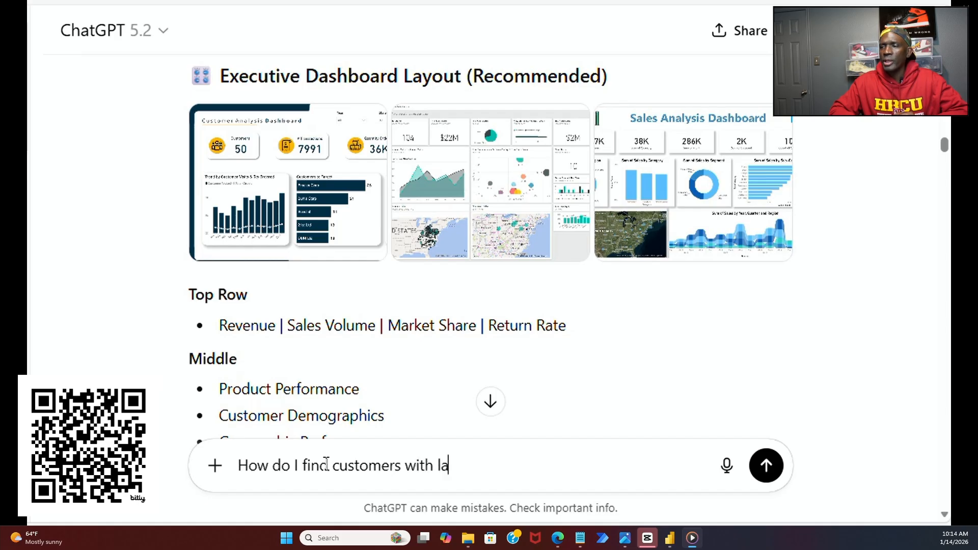
pyautogui.write('tst purc')
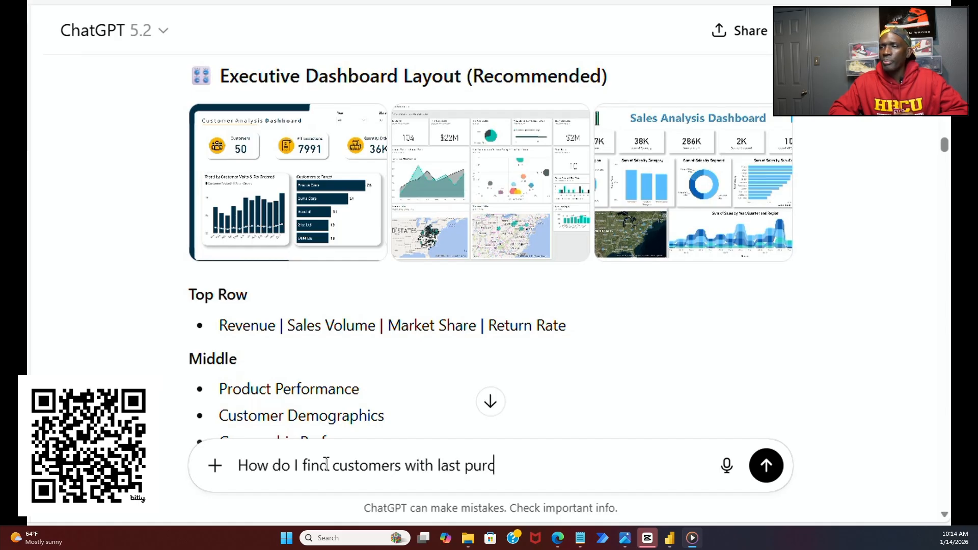
pyautogui.write('hase')
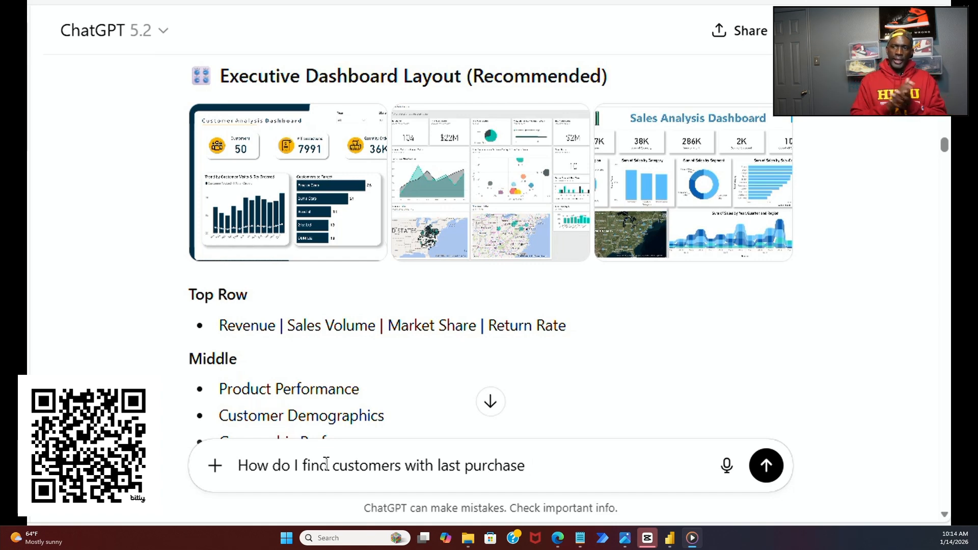
pyautogui.click(293, 218)
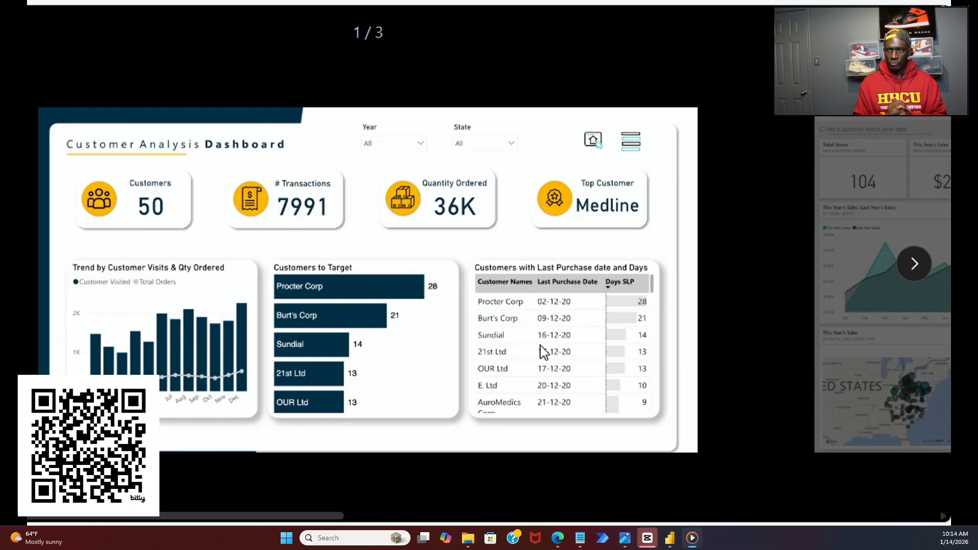
pyautogui.press('Escape')
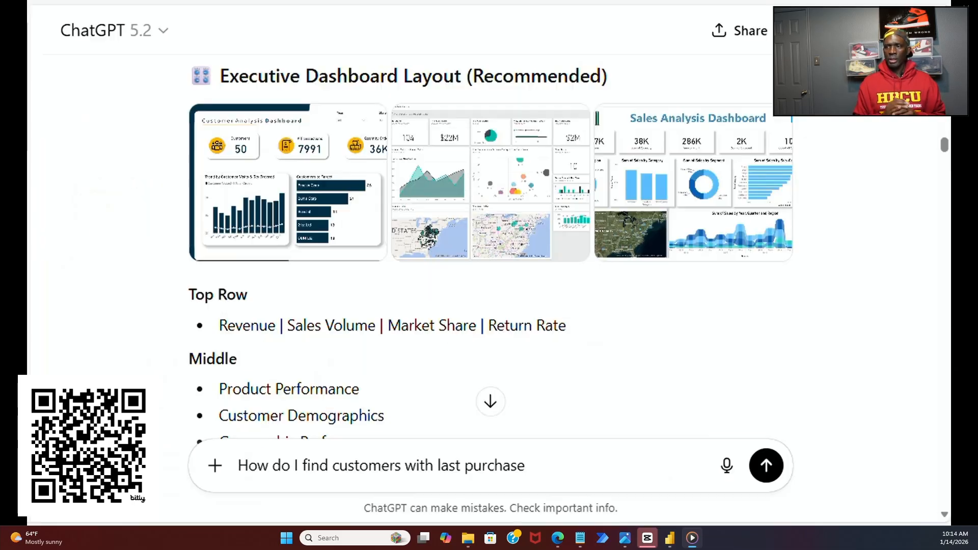
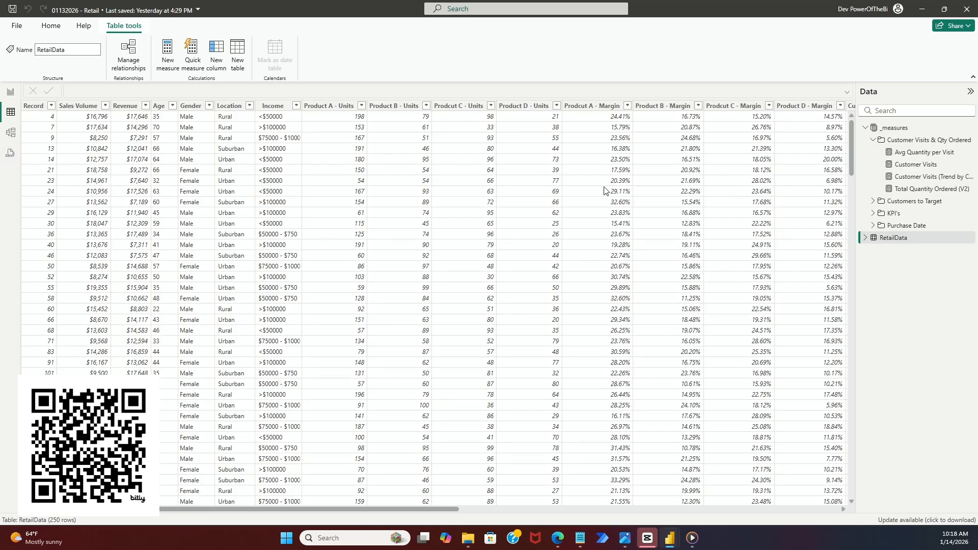
# Step: In Power BI Desktop, review the DAX formulas of all four measures in the Customer Visits & Qty Ordered folder, then collapse it
pyautogui.click(912, 160)
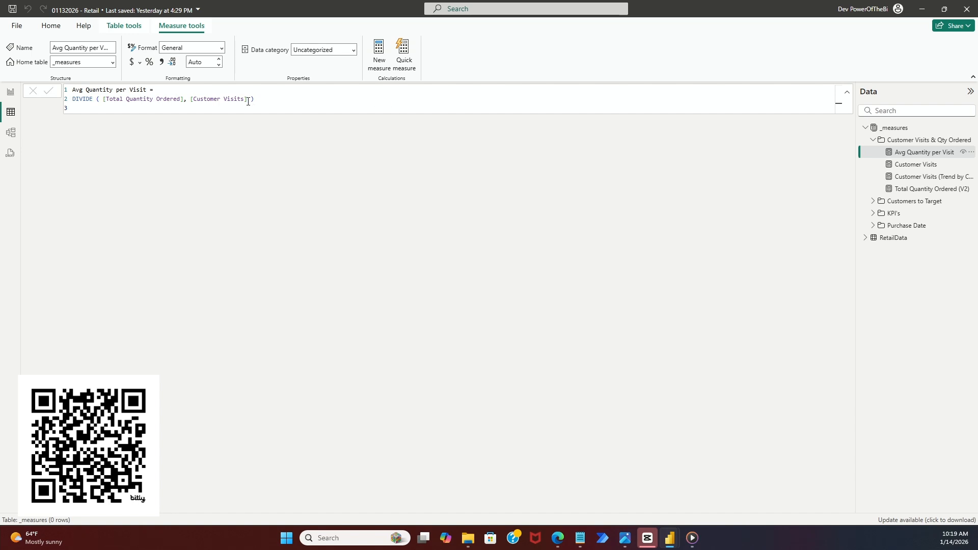
pyautogui.click(897, 168)
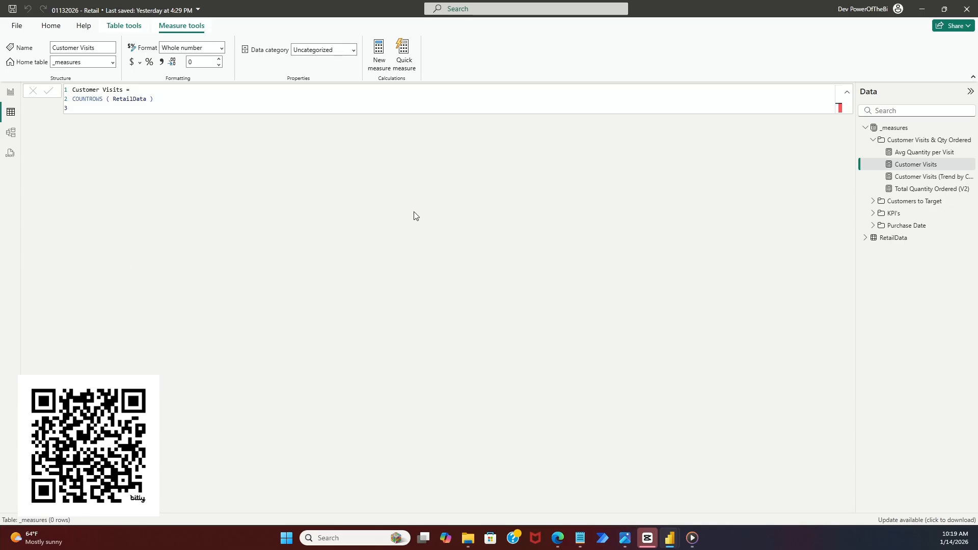
pyautogui.click(902, 178)
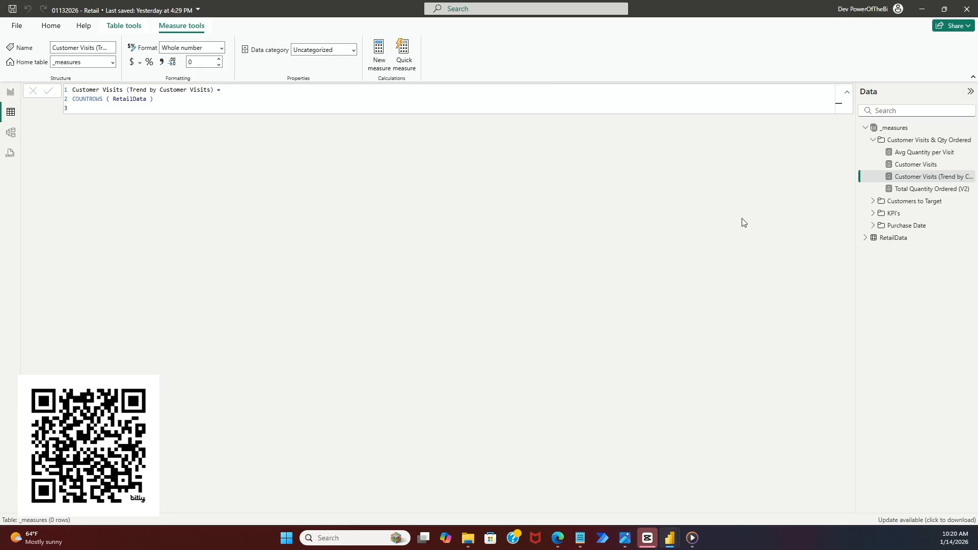
pyautogui.click(905, 192)
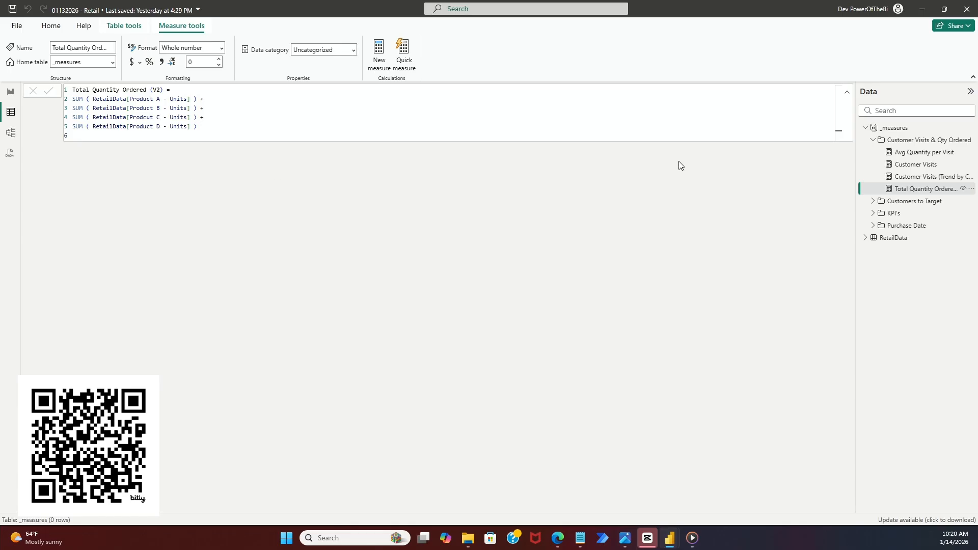
pyautogui.click(873, 142)
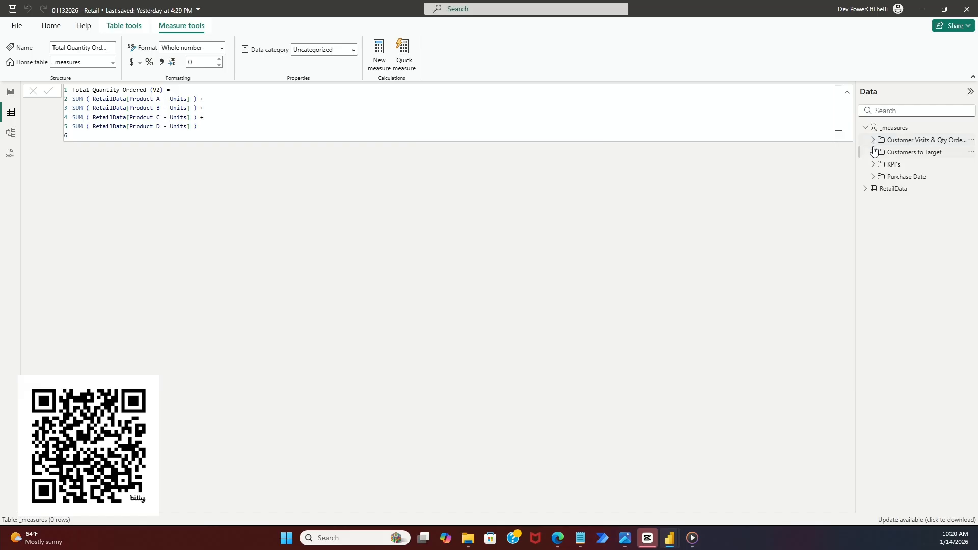
# Step: Review the Customers to Target formulas for Avg Quantity per Visit v2, Customer Revenue v2 and Total Quantity Ordered v2, and collapse the folder
pyautogui.click(873, 151)
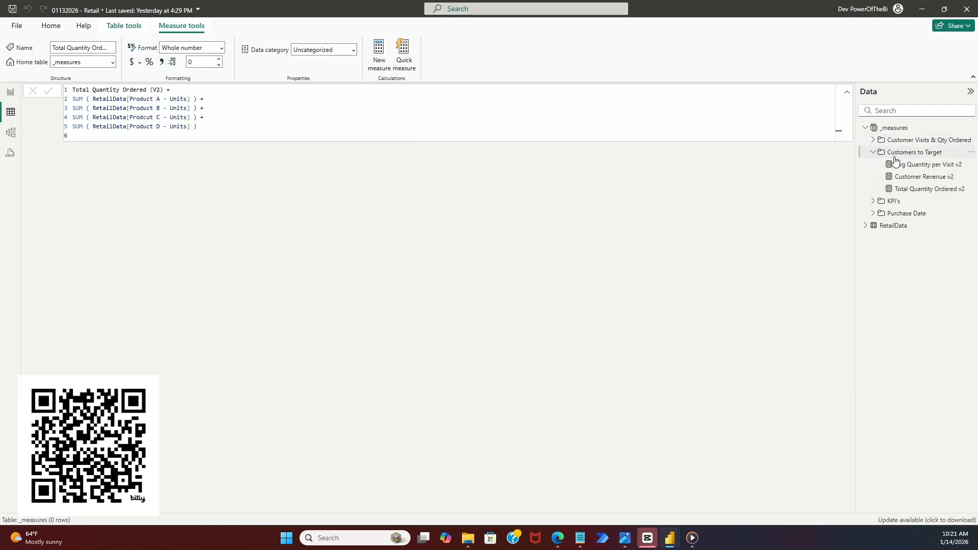
pyautogui.click(895, 157)
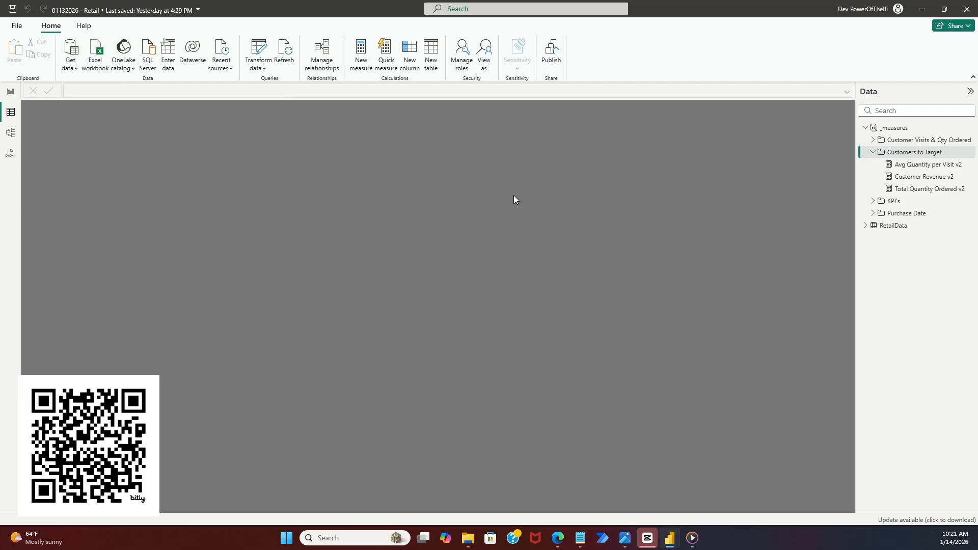
pyautogui.click(896, 164)
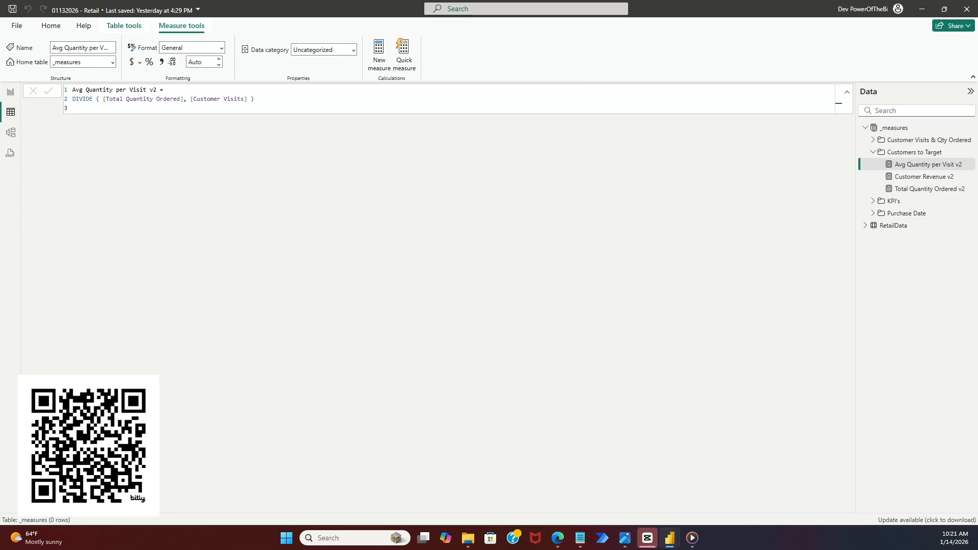
pyautogui.click(901, 182)
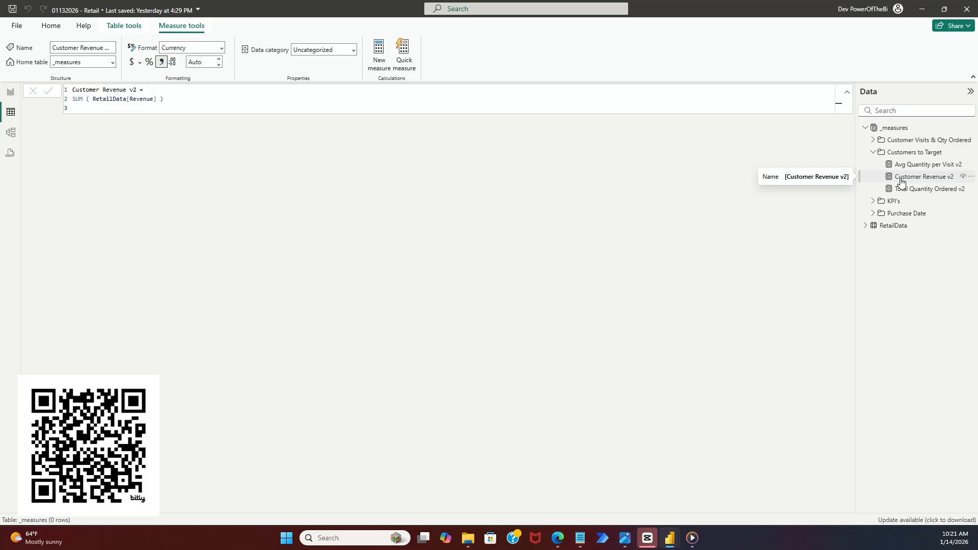
pyautogui.click(900, 179)
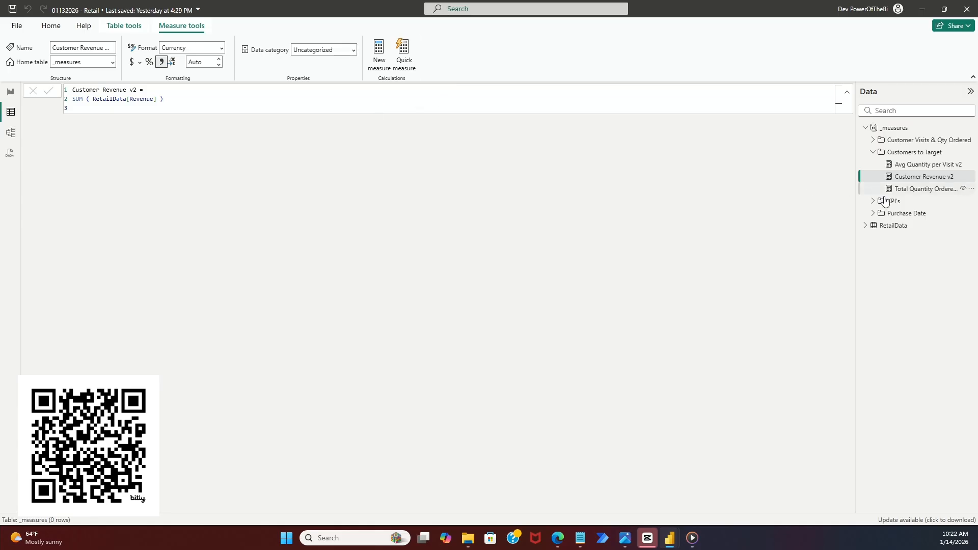
pyautogui.click(900, 189)
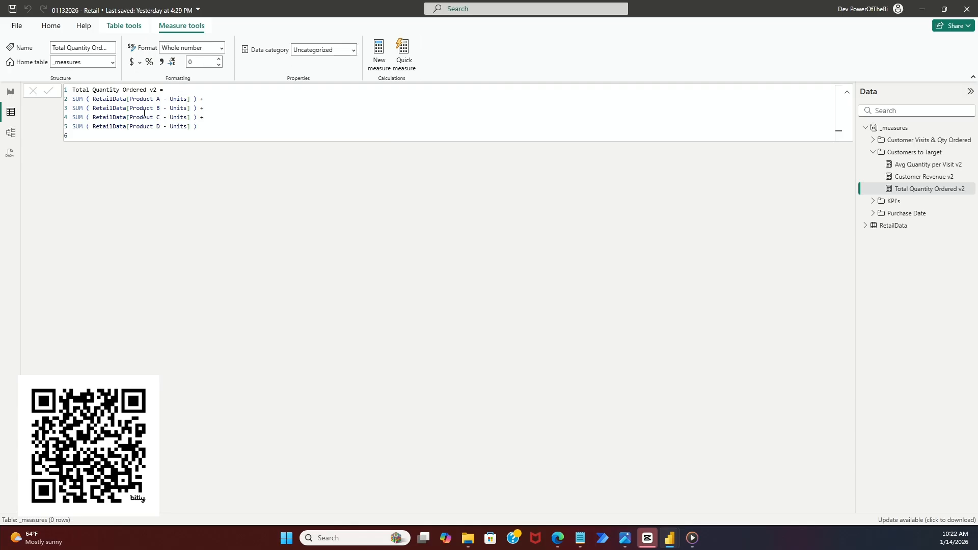
pyautogui.click(872, 153)
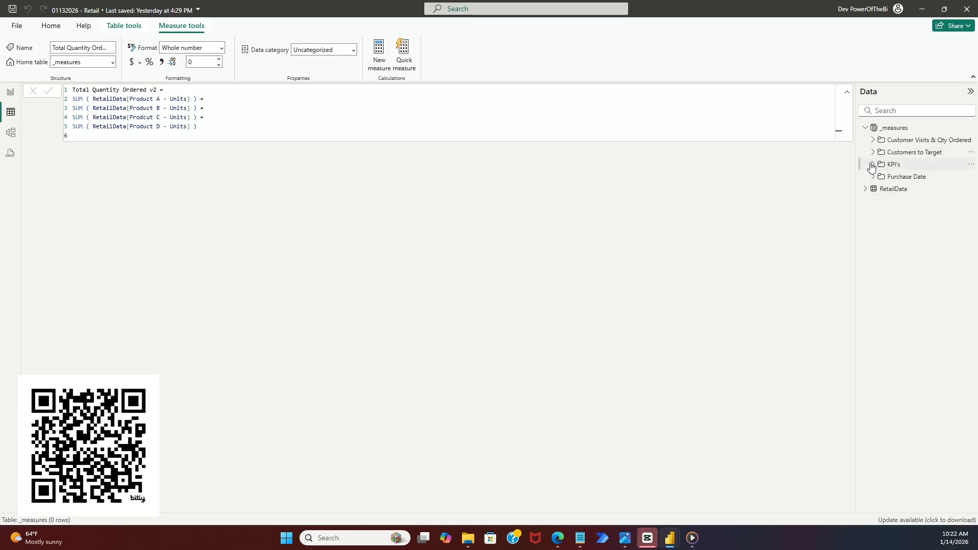
# Step: Expand the KPI's folder and review the formulas of the Customer Rank, Customer Revenue and Top Customer measures
pyautogui.click(872, 165)
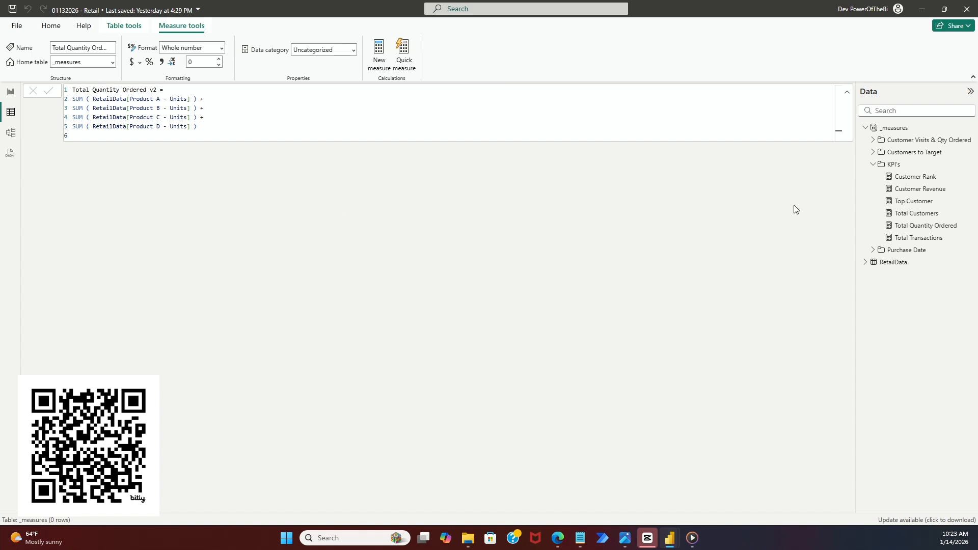
pyautogui.click(932, 181)
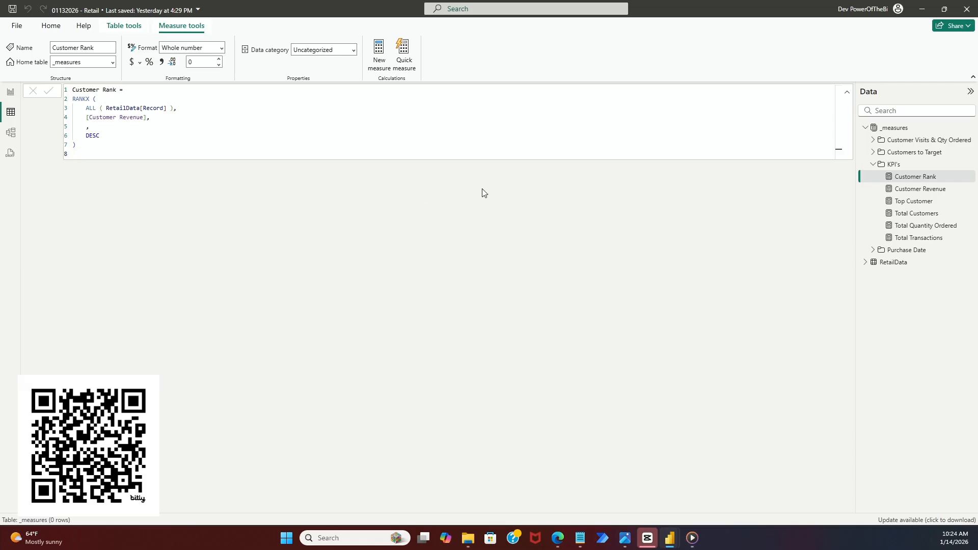
pyautogui.click(912, 190)
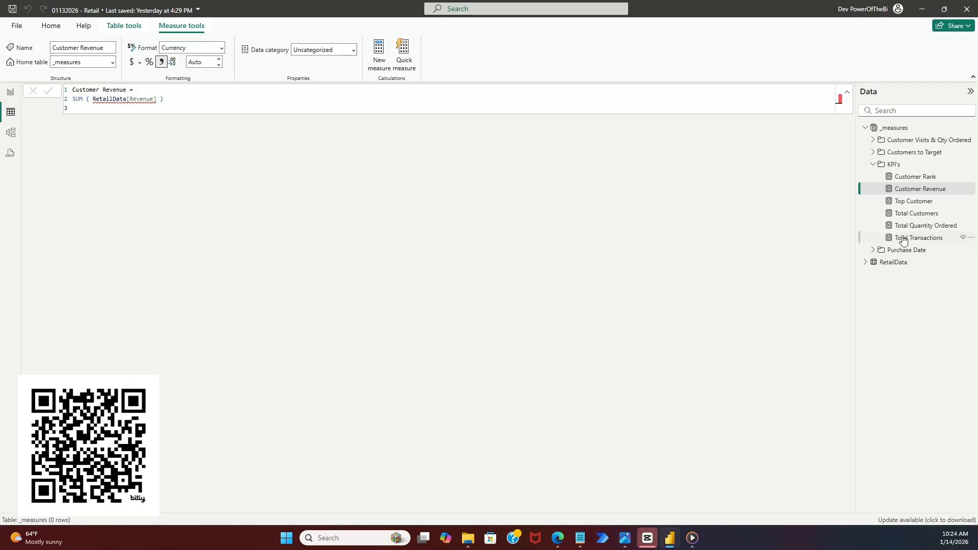
pyautogui.click(907, 204)
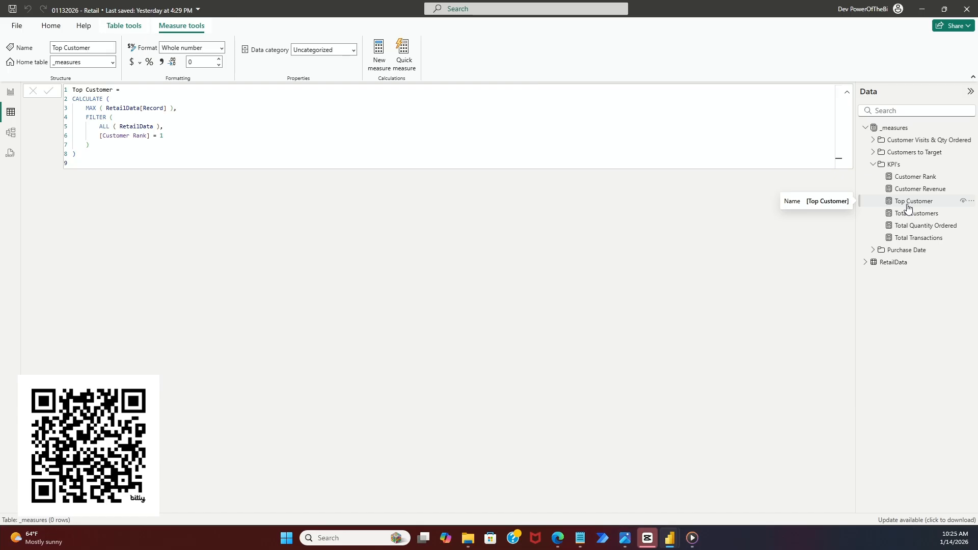
pyautogui.click(907, 206)
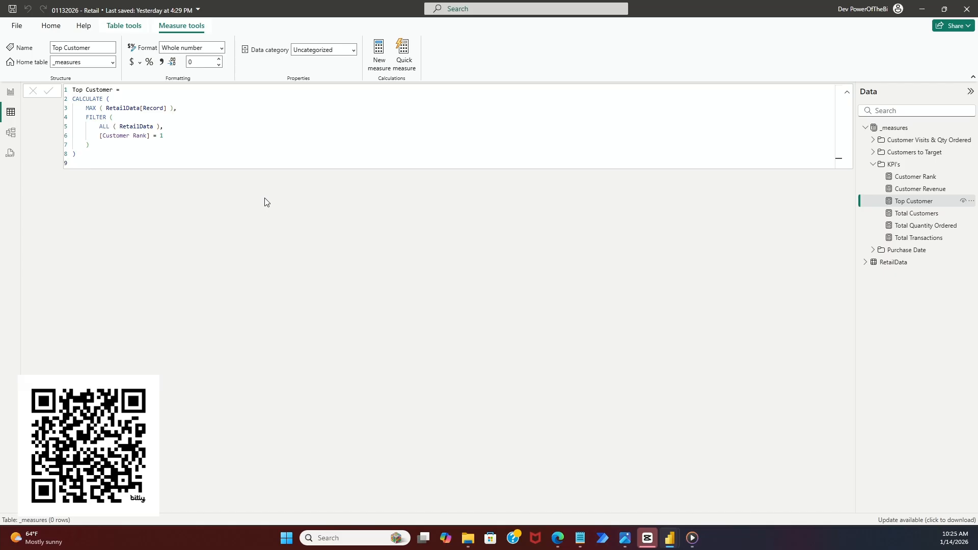
# Step: Review the Total Customers, Total Quantity Ordered and Total Transactions formulas, and collapse the KPI's folder
pyautogui.click(912, 214)
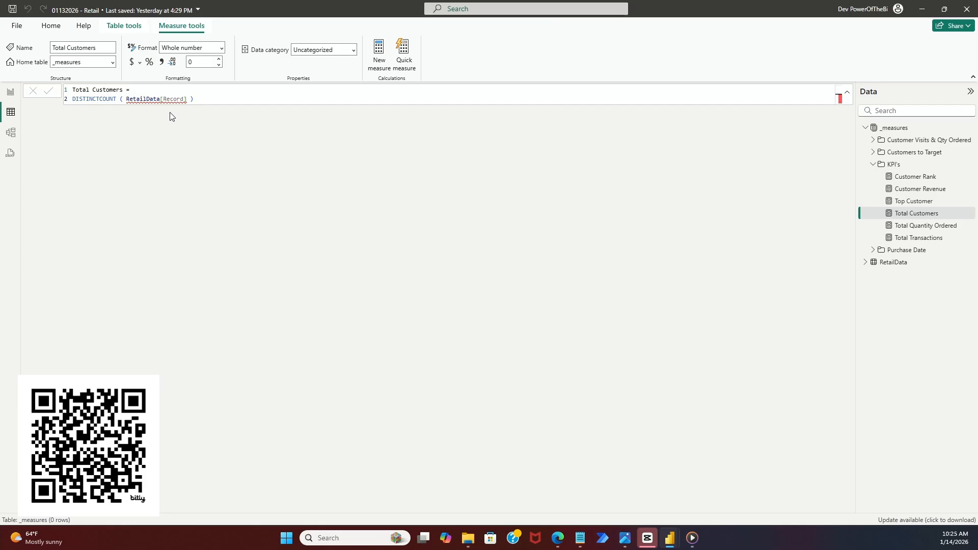
pyautogui.moveTo(159, 103)
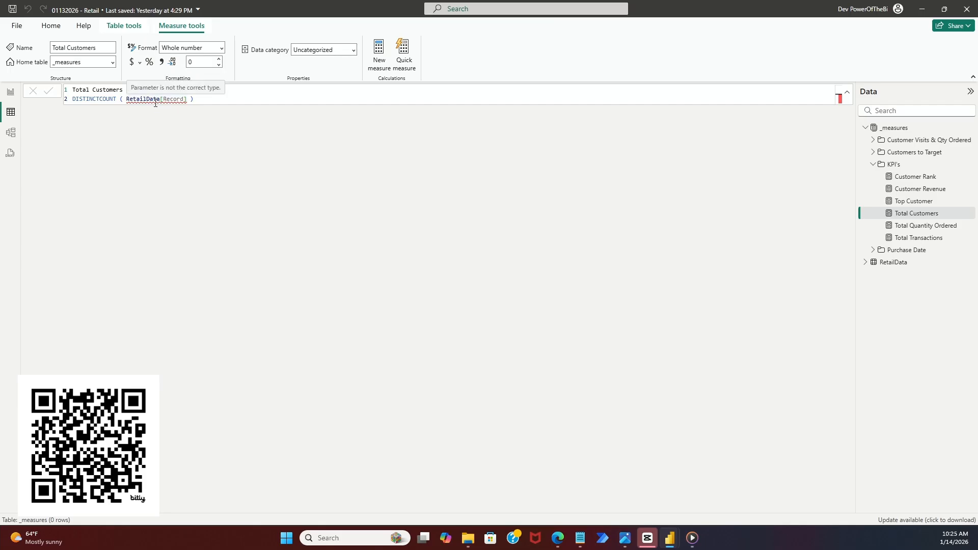
pyautogui.click(900, 234)
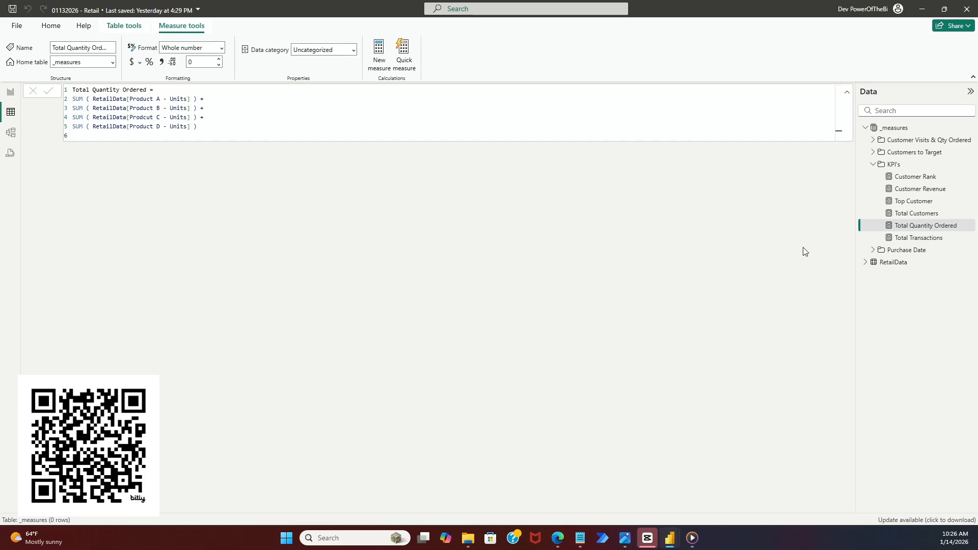
pyautogui.click(897, 244)
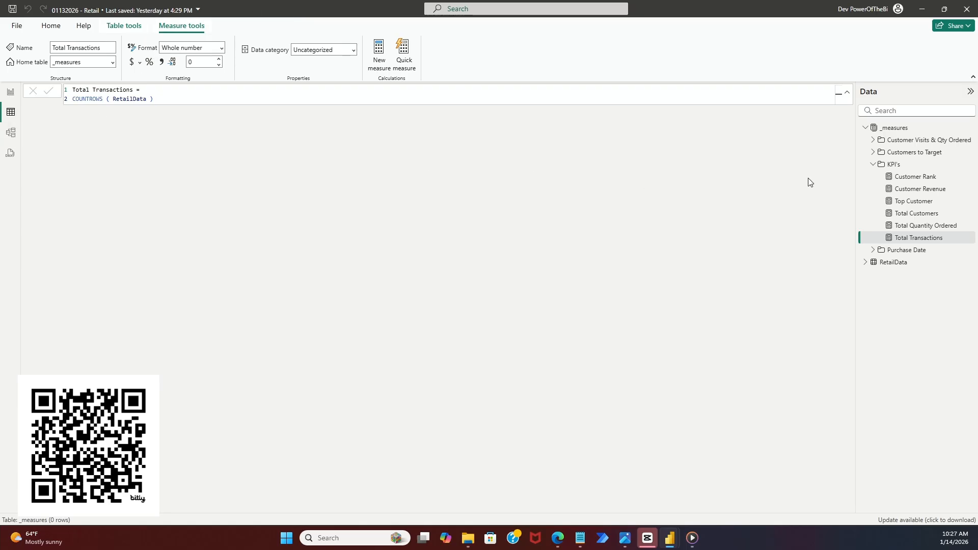
pyautogui.click(872, 165)
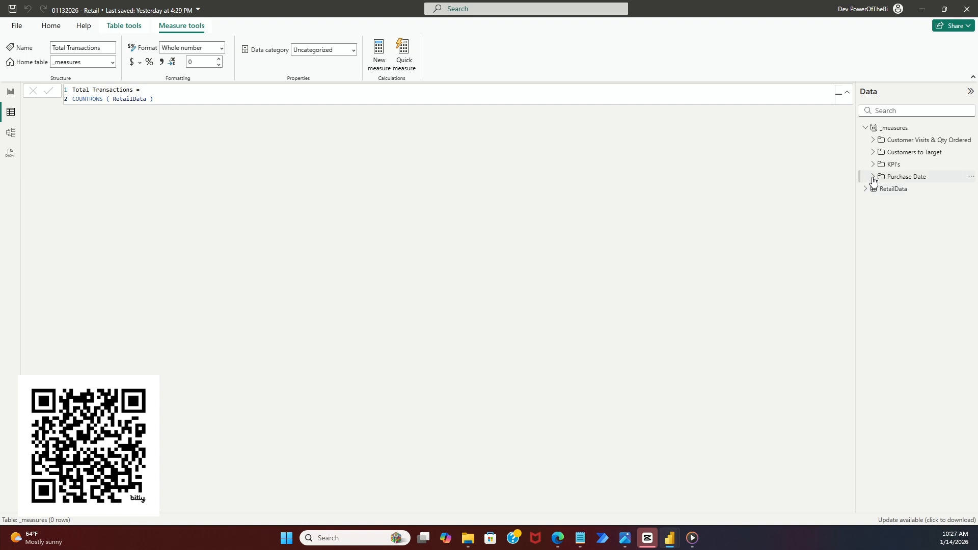
# Step: Expand the Purchase Date folder and review the Customer Recency Segment measure's formula
pyautogui.click(873, 177)
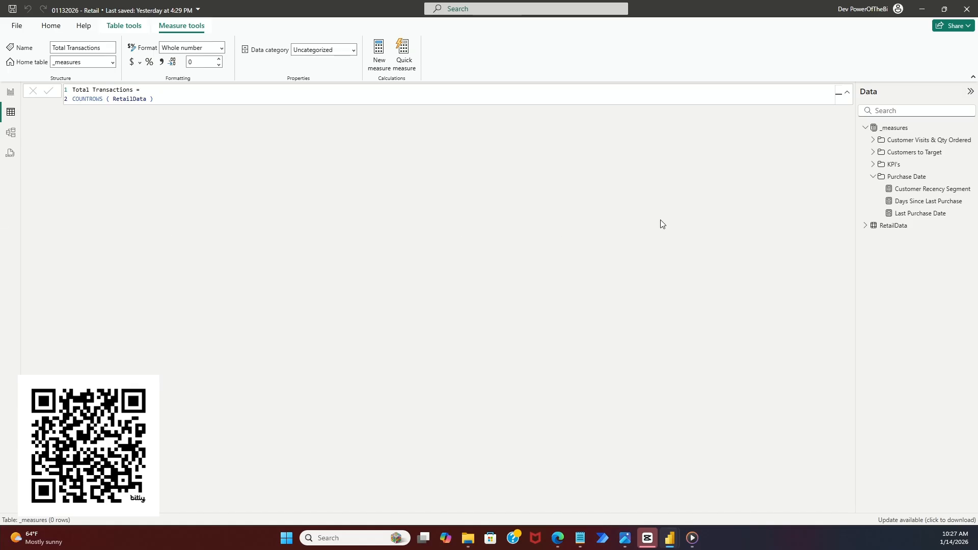
pyautogui.click(925, 194)
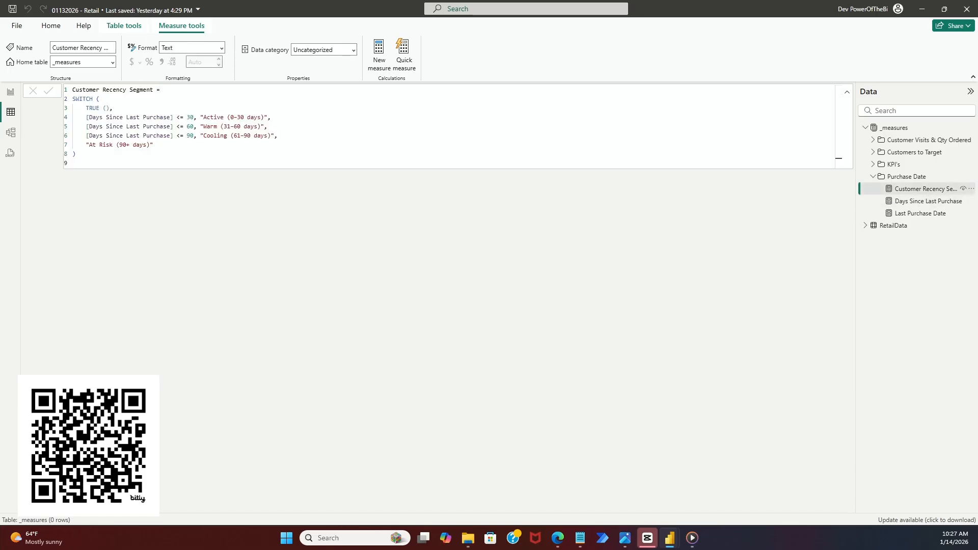